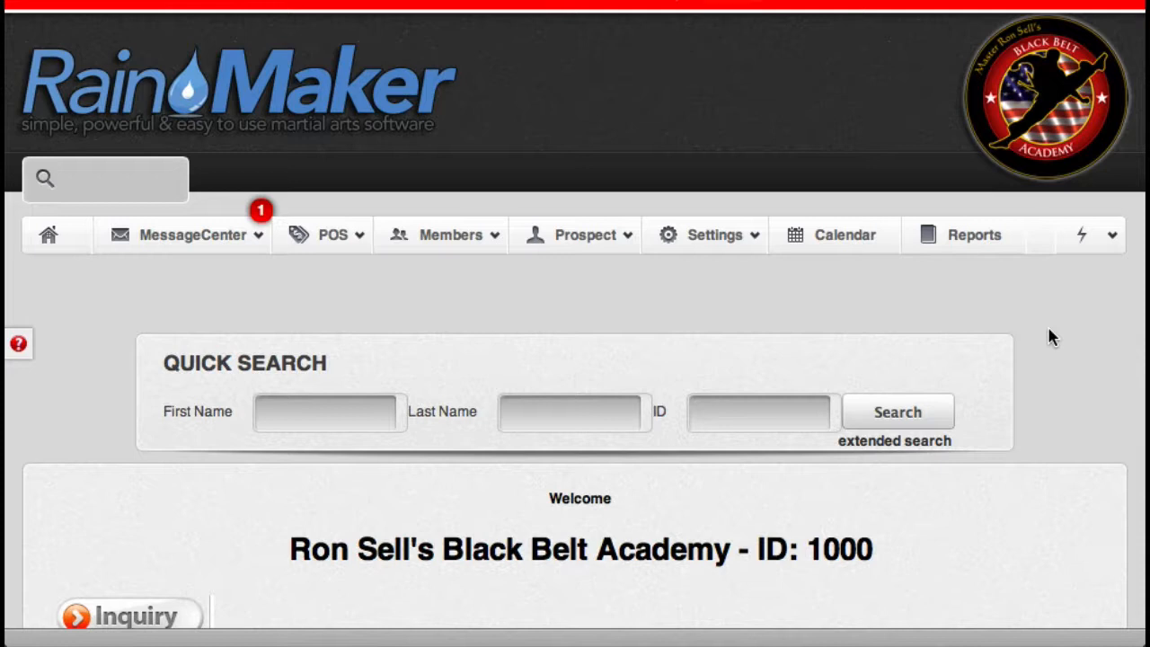
# Open the Rank Promotion Groups settings and review the existing groups.
pyautogui.click(719, 251)
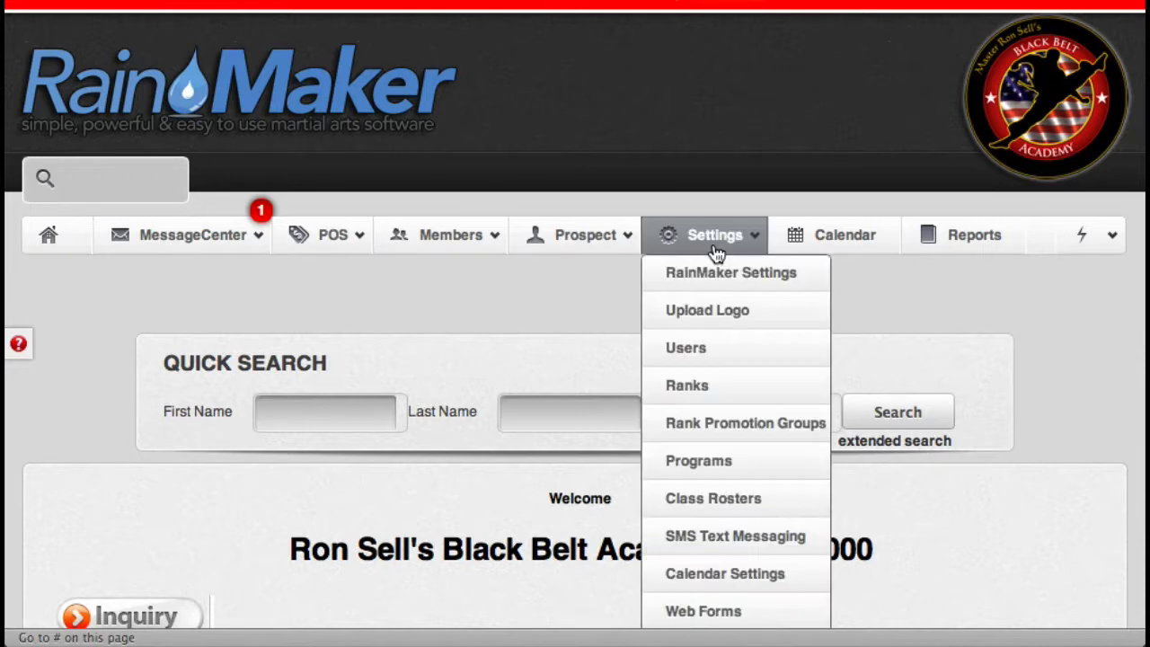
pyautogui.click(795, 430)
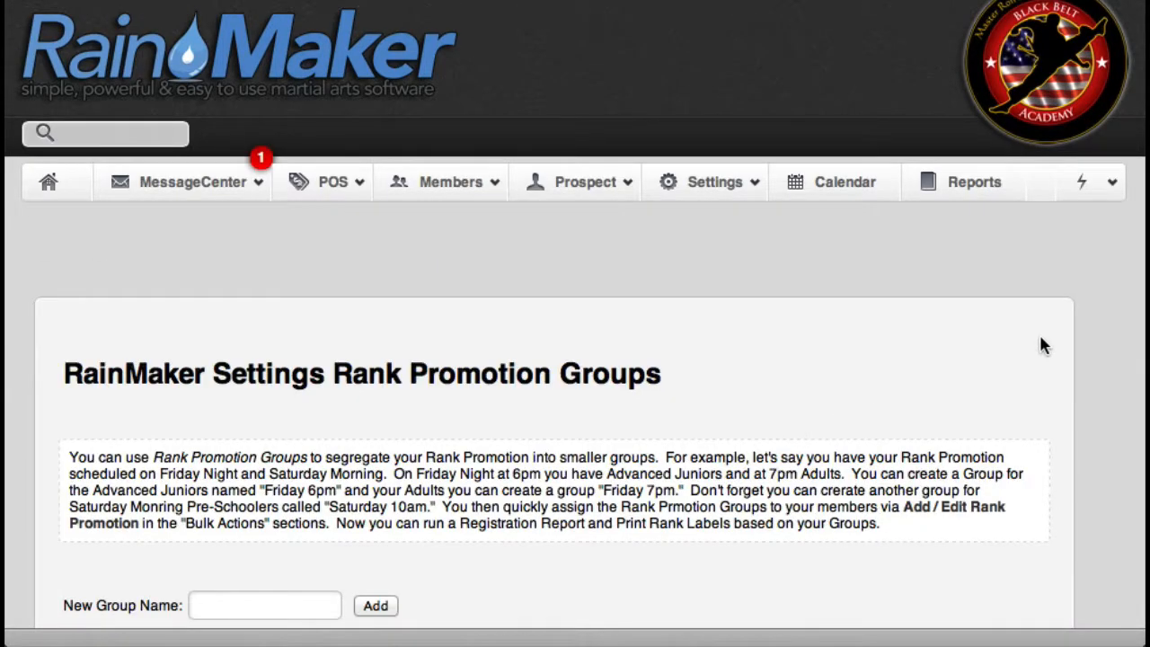
pyautogui.scroll(-5, 1042, 346)
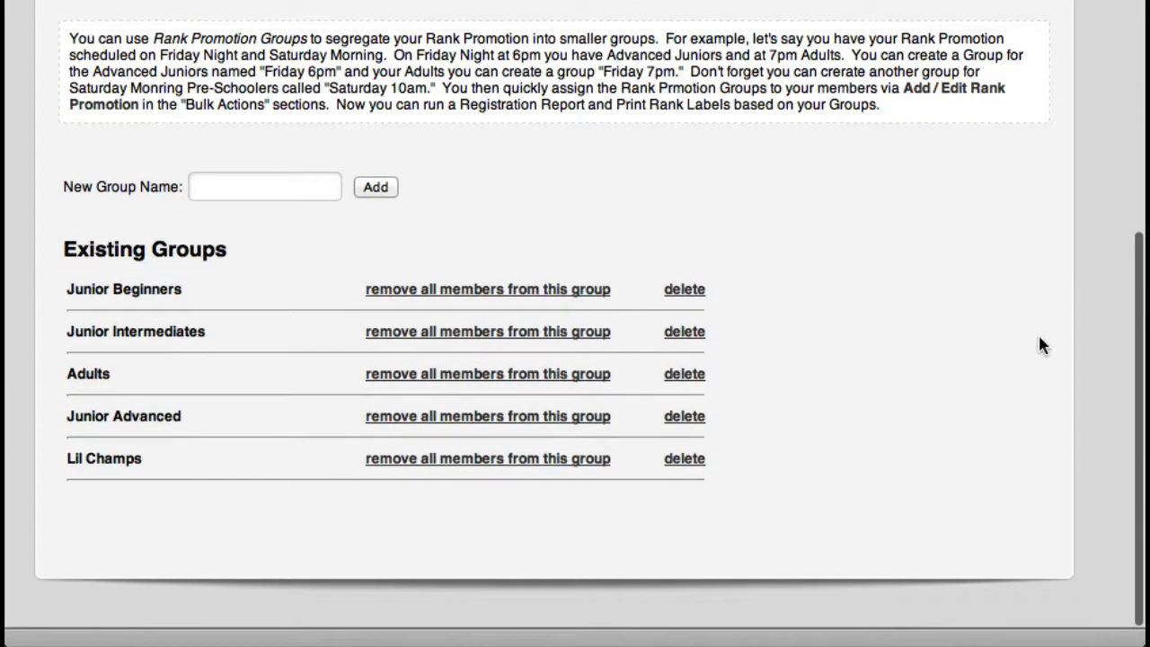
pyautogui.scroll(2, 1042, 346)
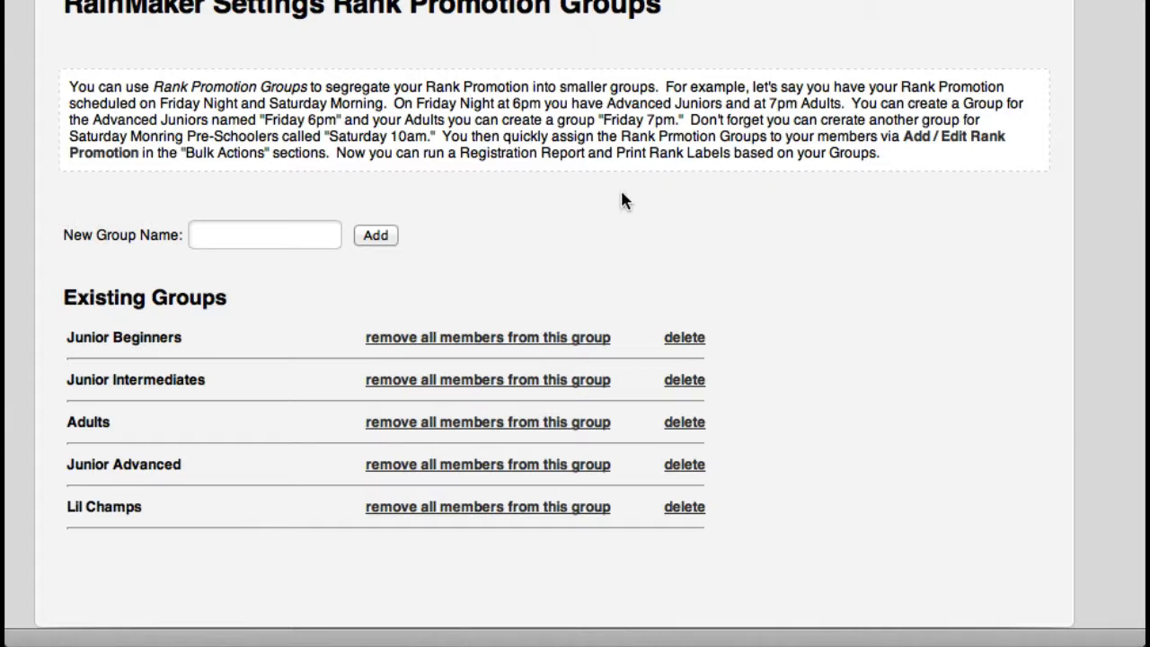
pyautogui.scroll(-2, 629, 199)
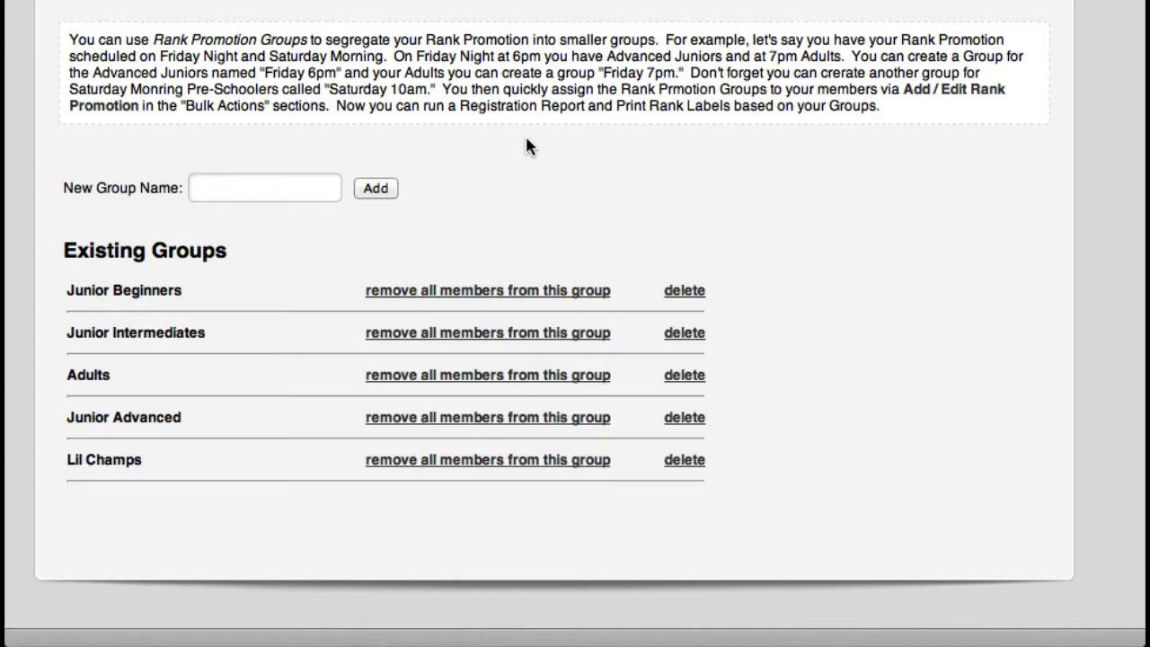
# Add a new rank promotion group named "Friday 6pm".
pyautogui.click(247, 190)
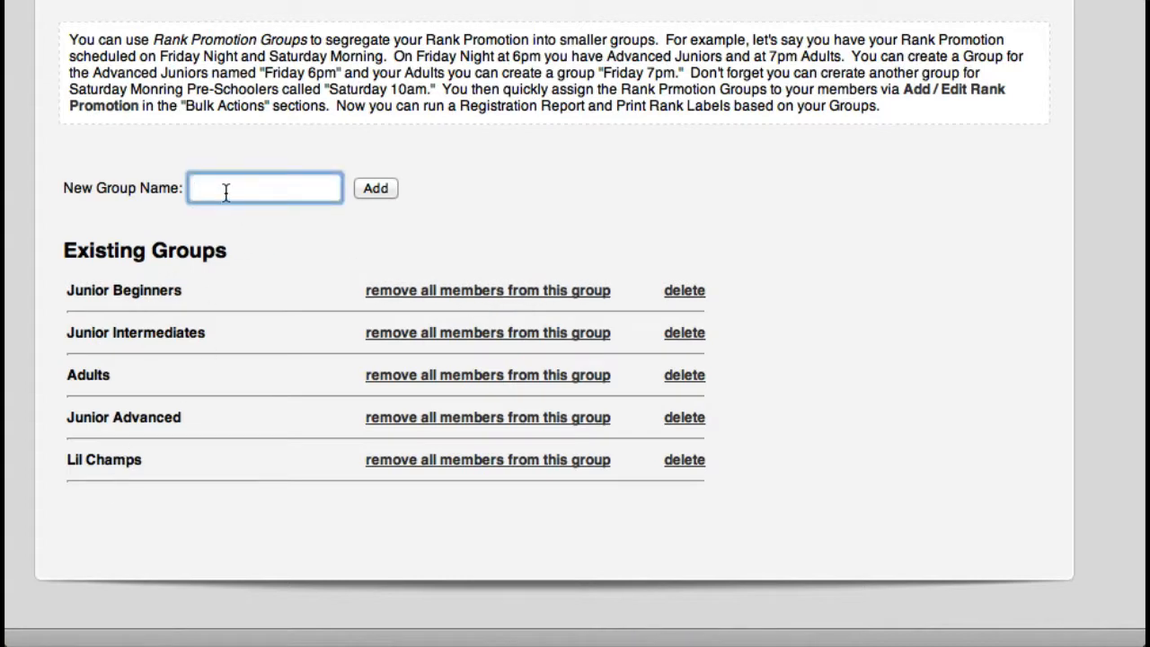
pyautogui.write('Friday 6pm')
pyautogui.click(378, 188)
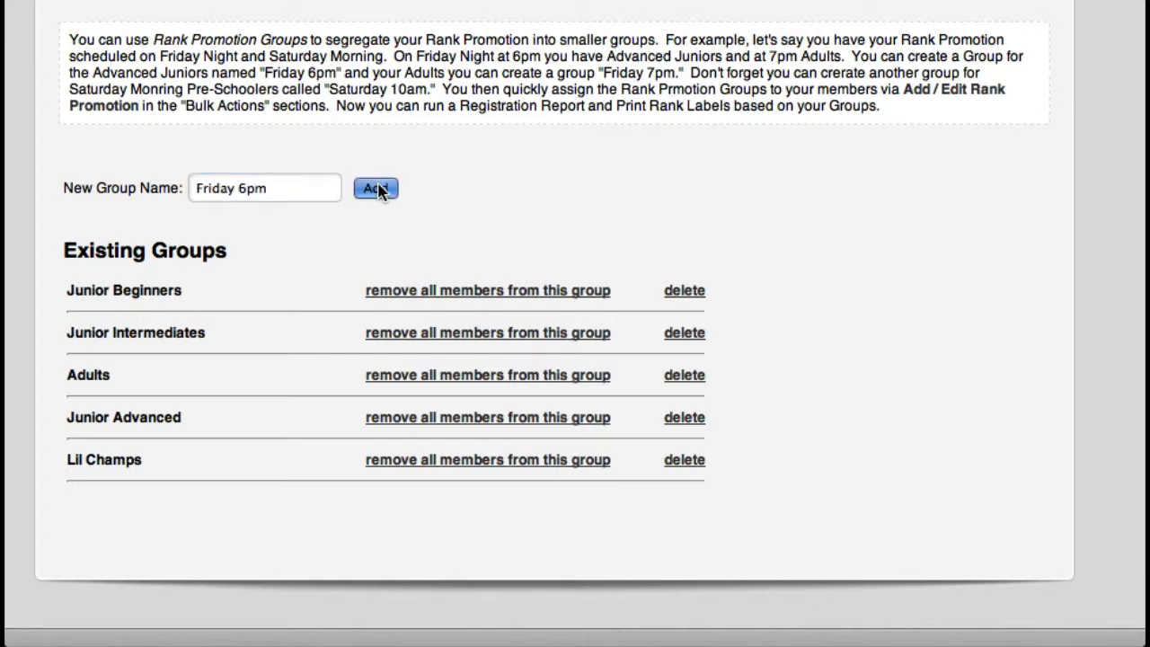
pyautogui.scroll(-10, 129, 441)
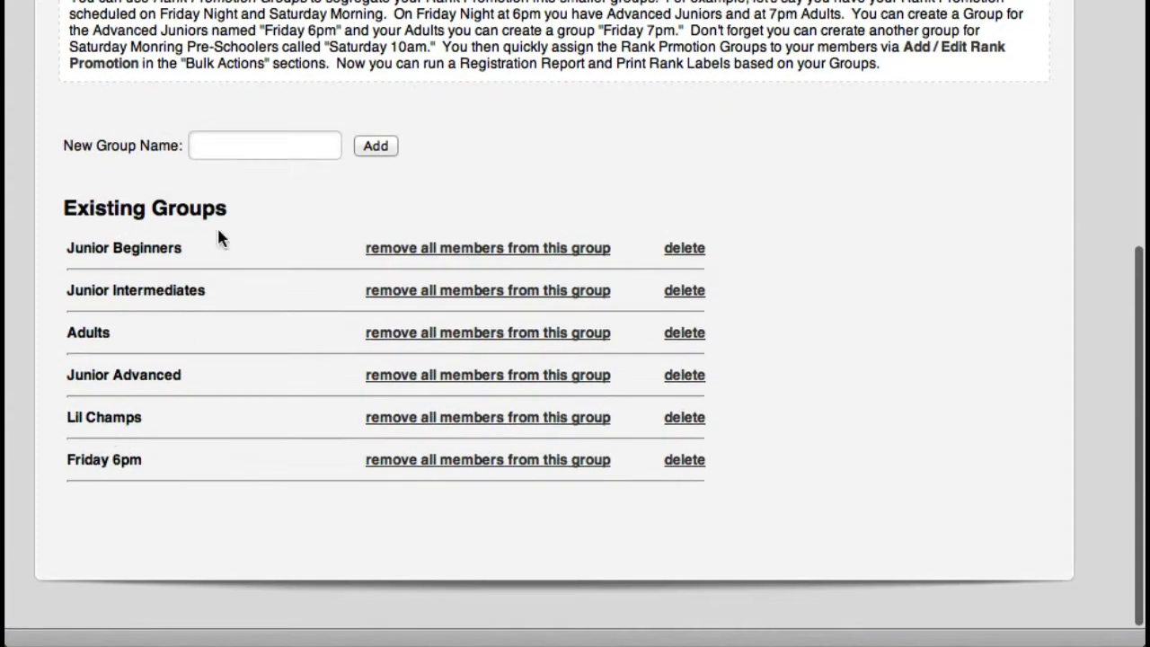
# Add another rank promotion group named "Juijitsu" and check the existing groups list.
pyautogui.click(227, 148)
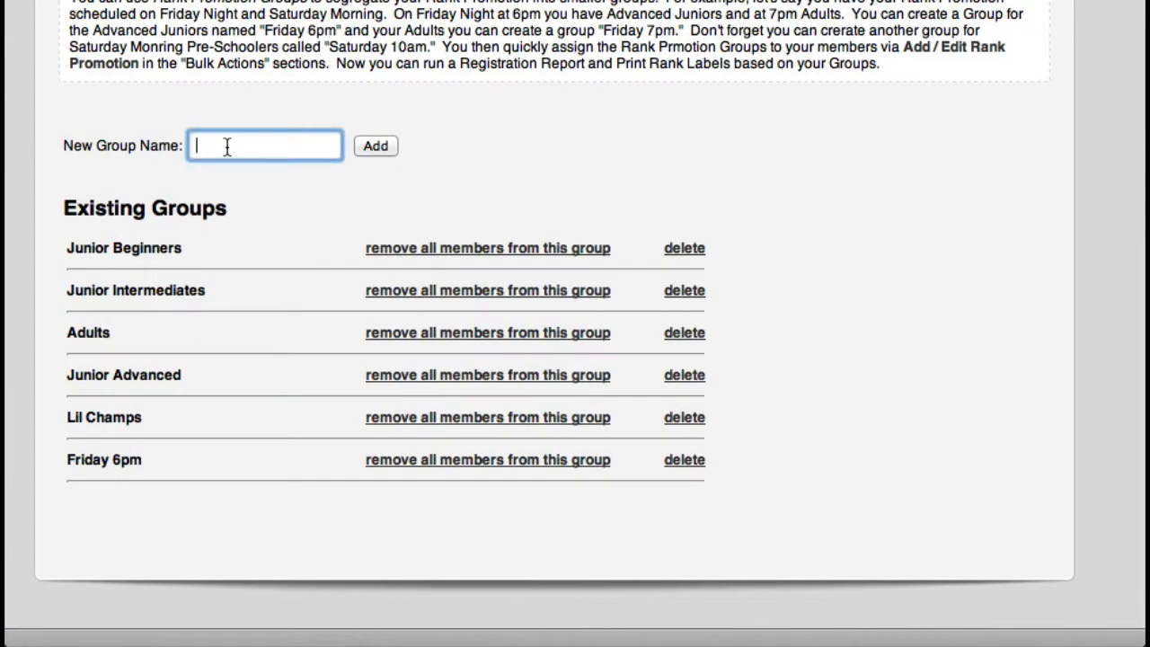
pyautogui.write('Juijitsu')
pyautogui.click(372, 151)
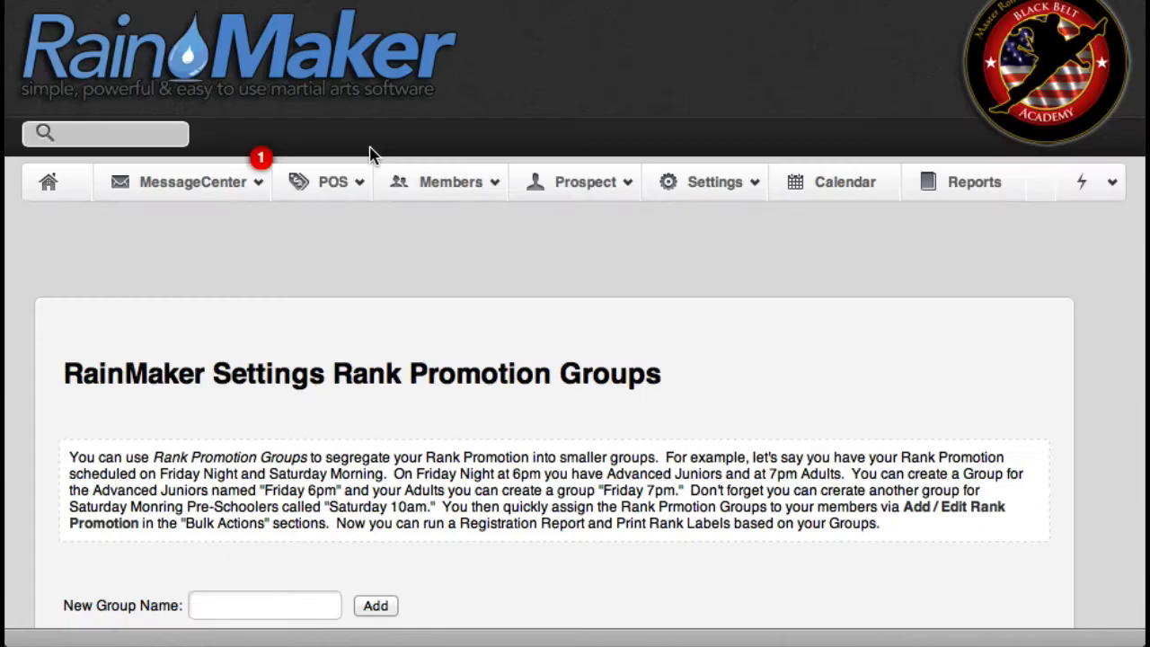
pyautogui.moveTo(446, 315)
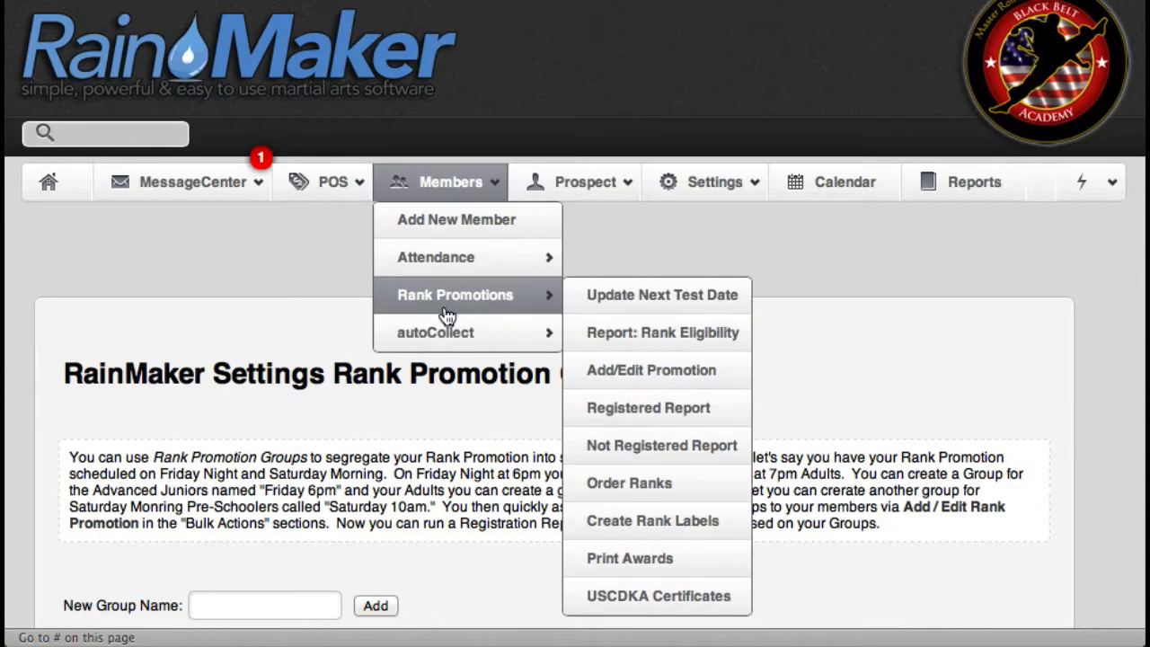
pyautogui.scroll(-5, 289, 329)
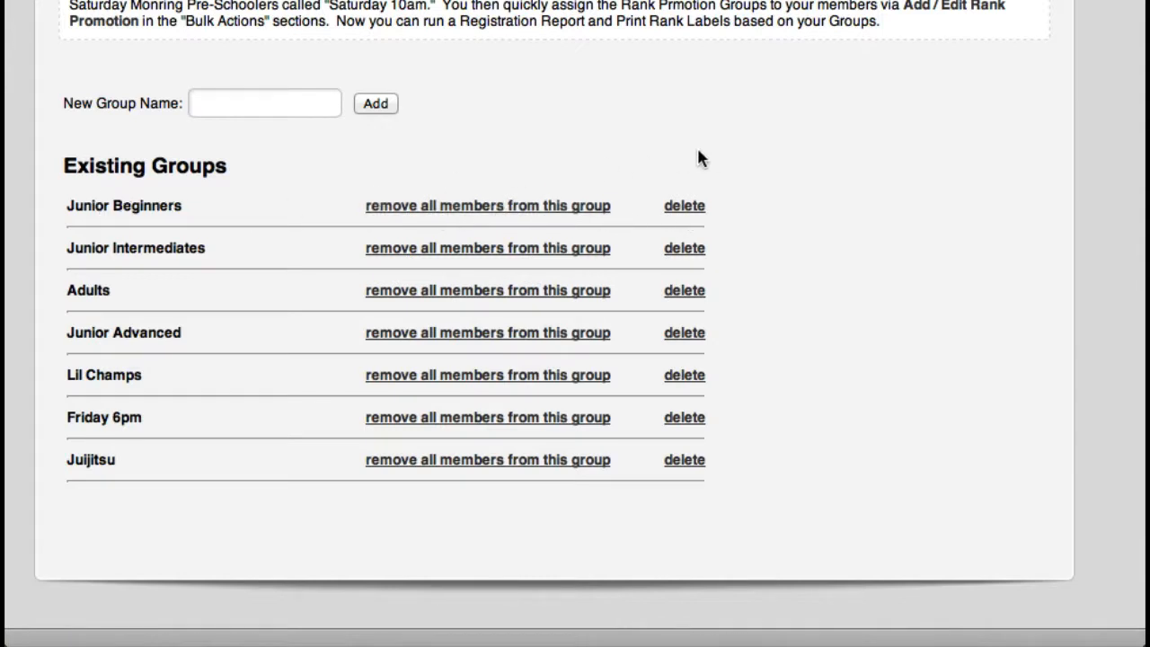
# Open the Add/Edit Promotion page for member rank promotions.
pyautogui.scroll(2, 749, 154)
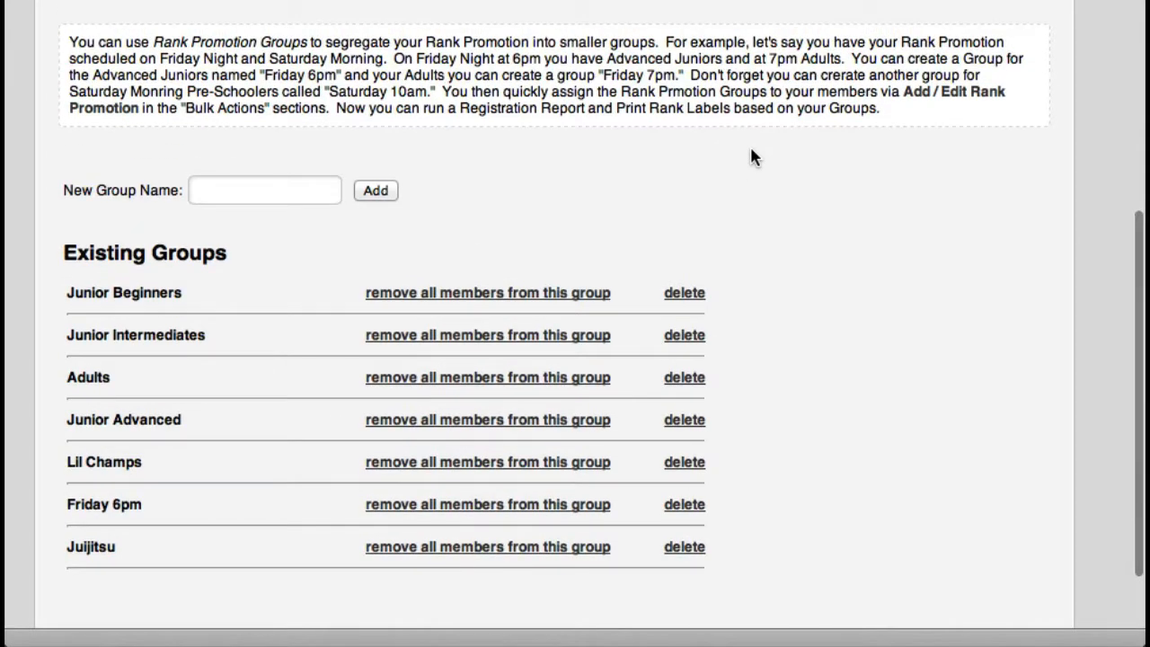
pyautogui.scroll(4, 749, 154)
pyautogui.scroll(-2, 752, 155)
pyautogui.scroll(5, 753, 154)
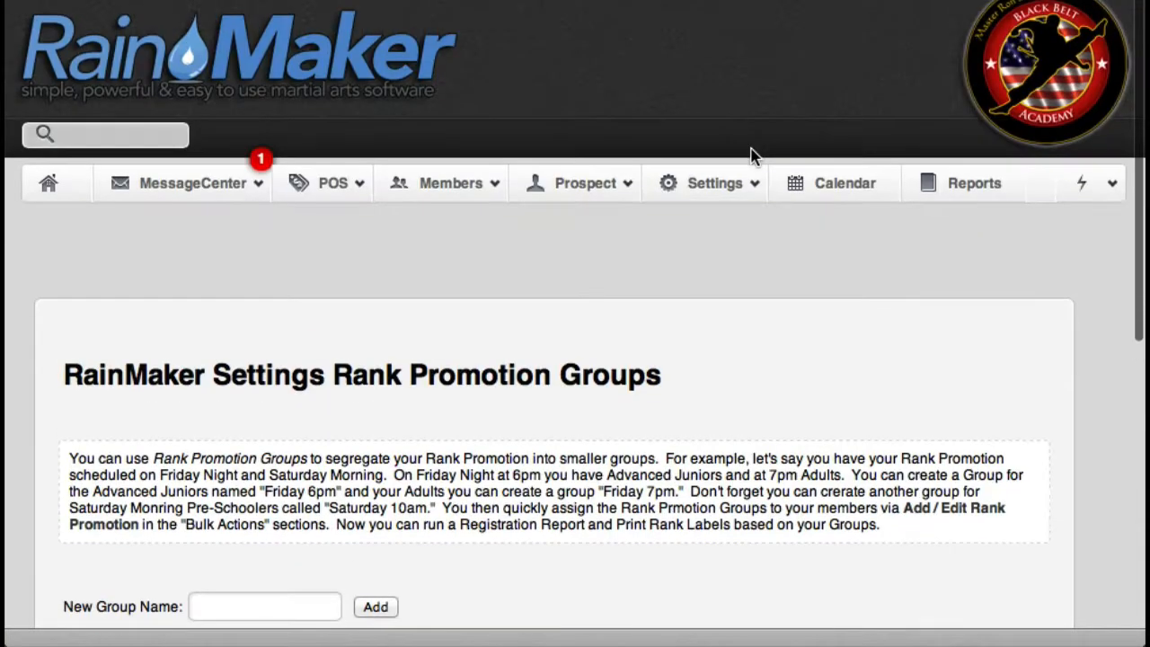
pyautogui.click(465, 184)
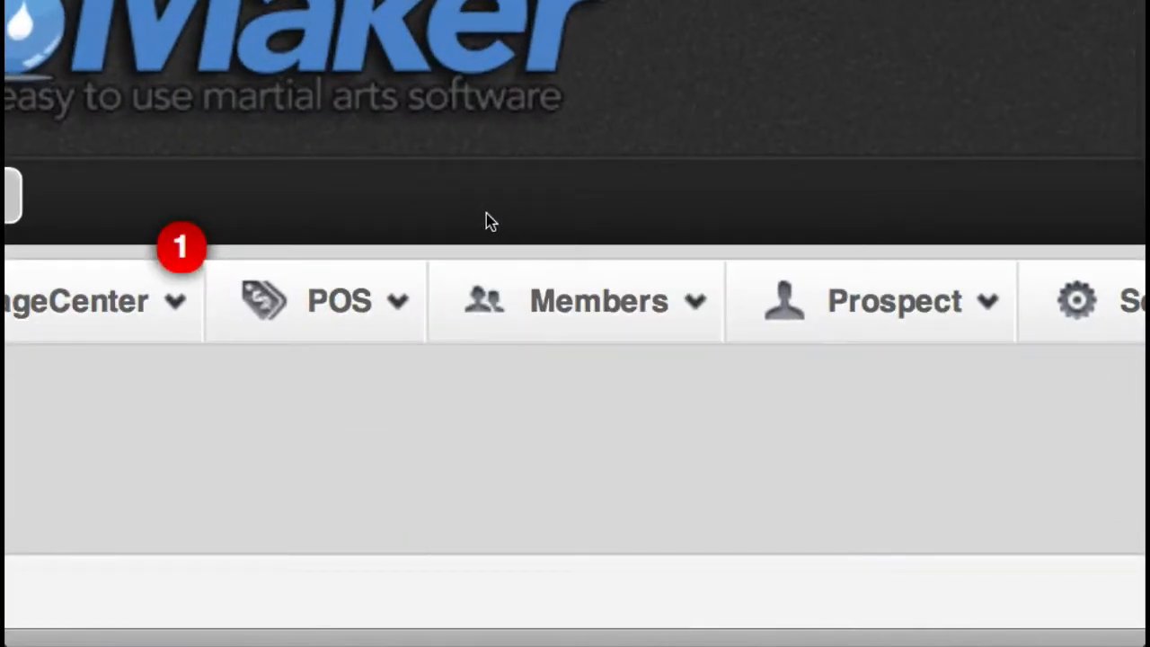
pyautogui.scroll(-5, 486, 213)
pyautogui.moveTo(464, 186)
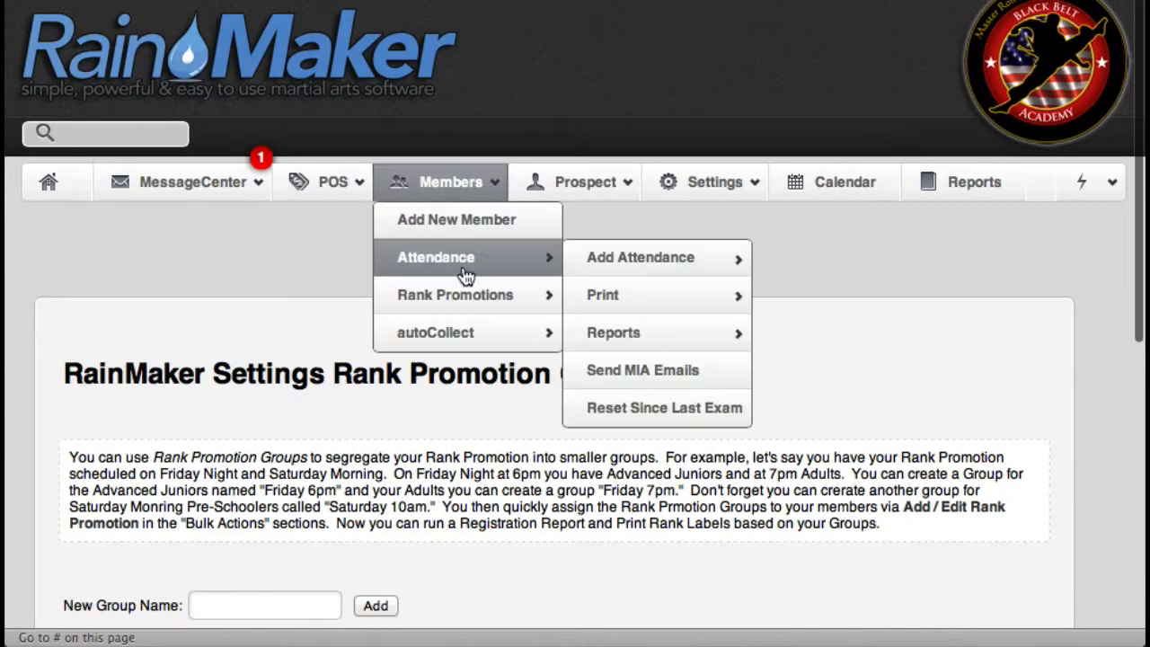
pyautogui.moveTo(464, 297)
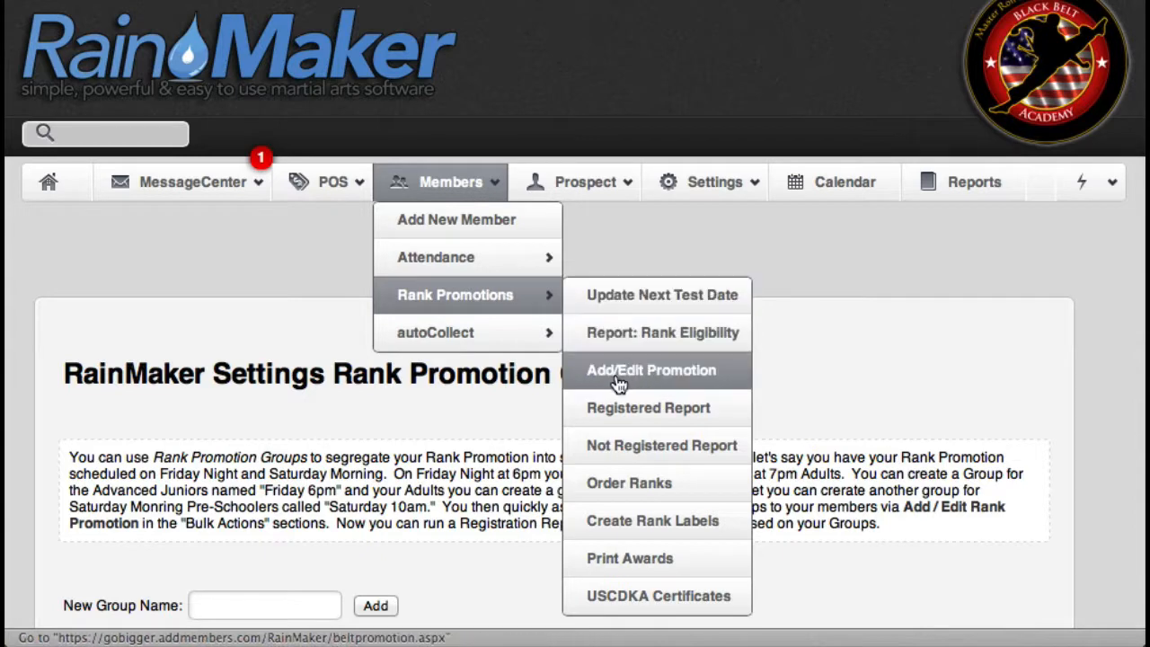
pyautogui.click(674, 377)
# Load the existing rank promotion dated 1/25/2013.
pyautogui.scroll(-4, 673, 377)
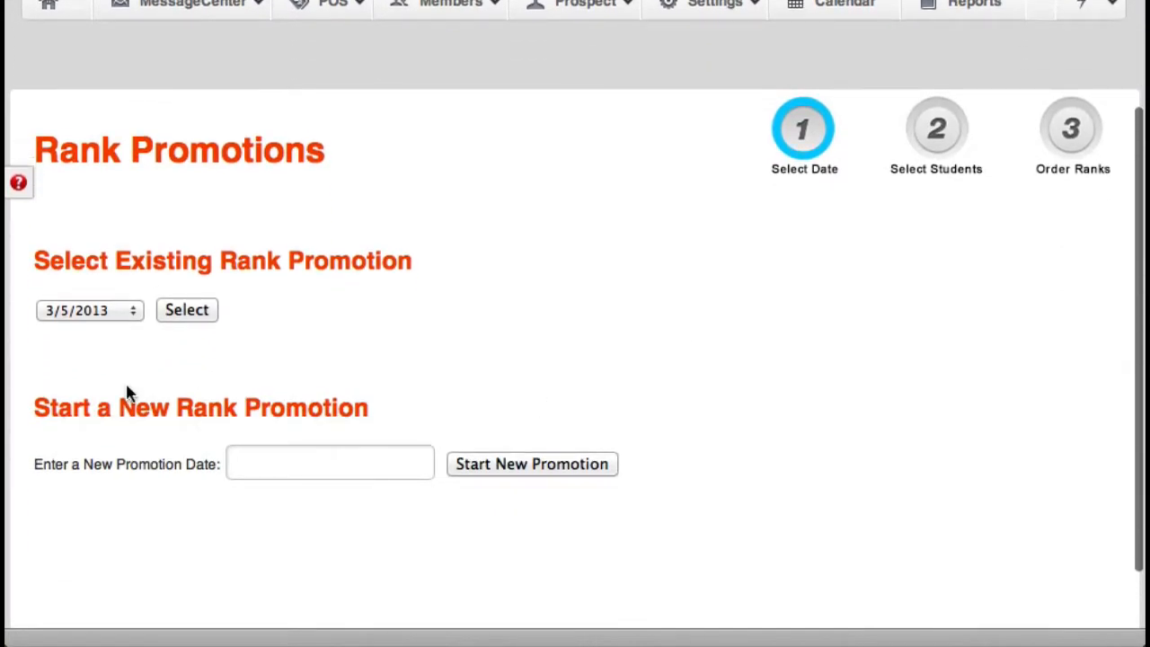
pyautogui.click(118, 314)
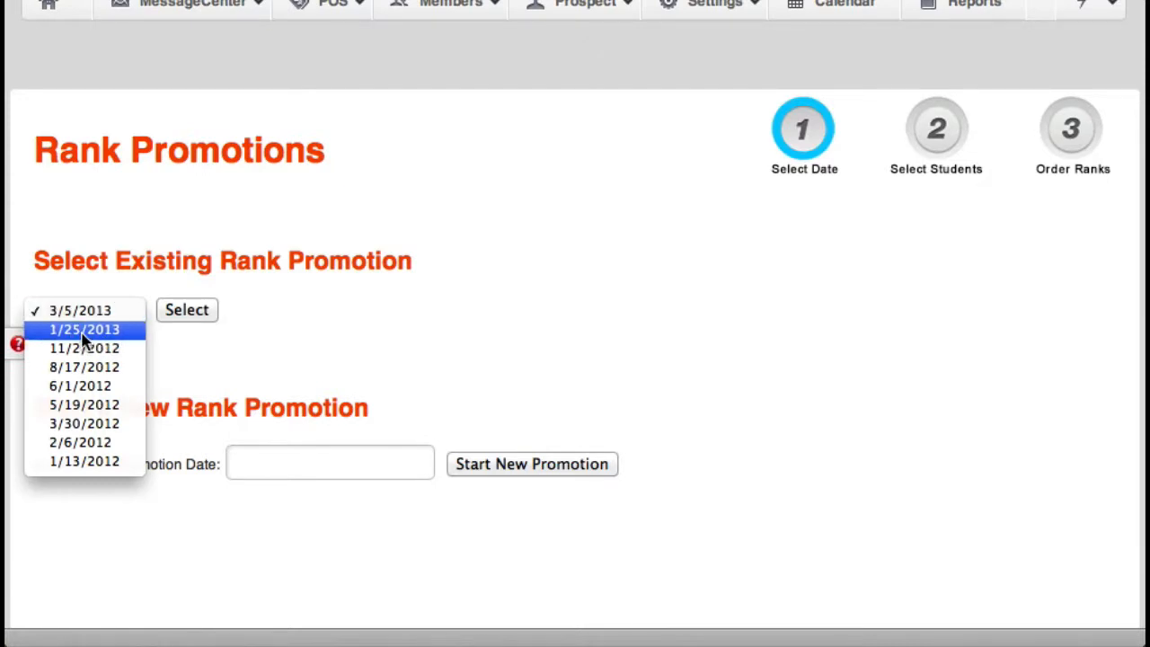
pyautogui.click(84, 333)
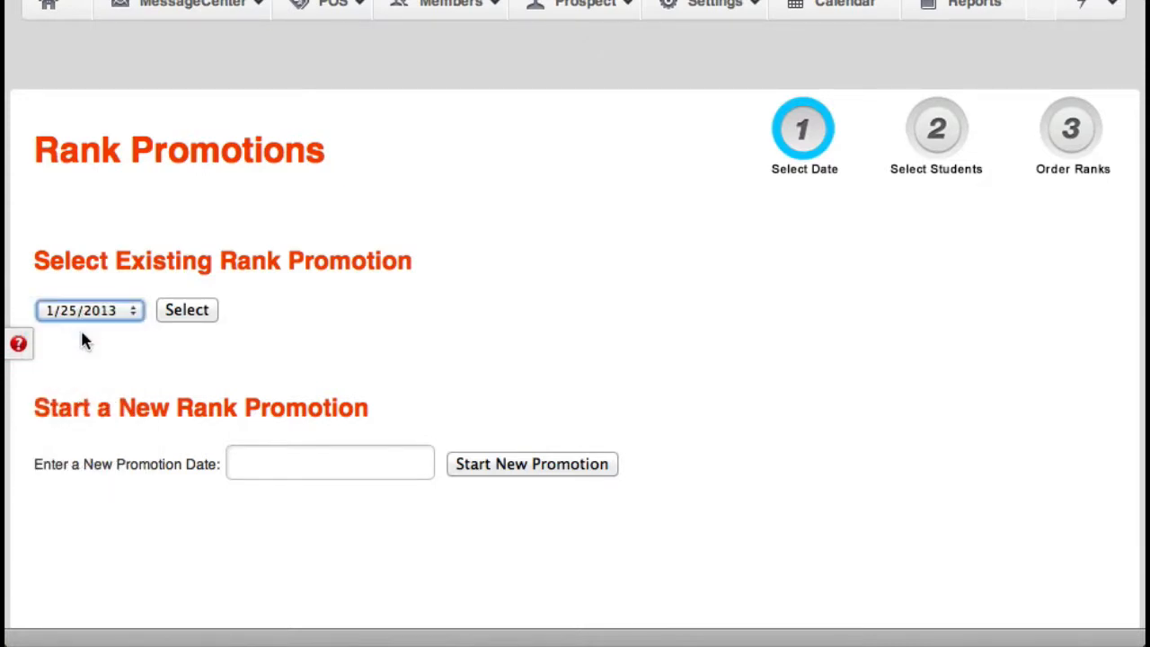
pyautogui.click(191, 313)
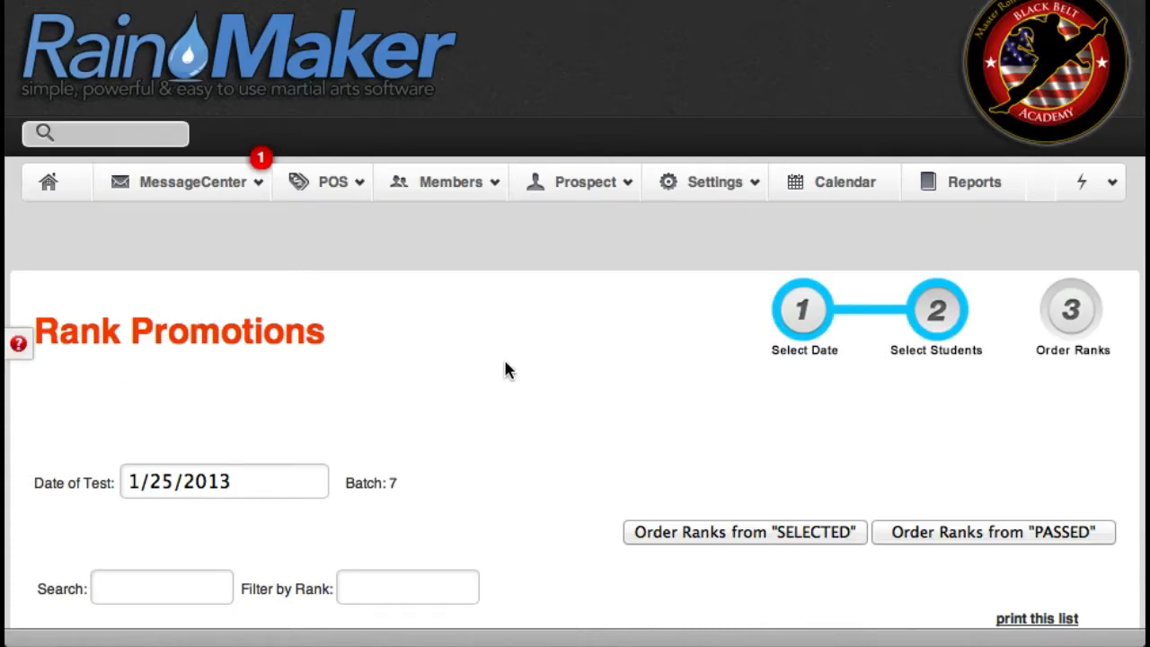
pyautogui.scroll(-5, 505, 364)
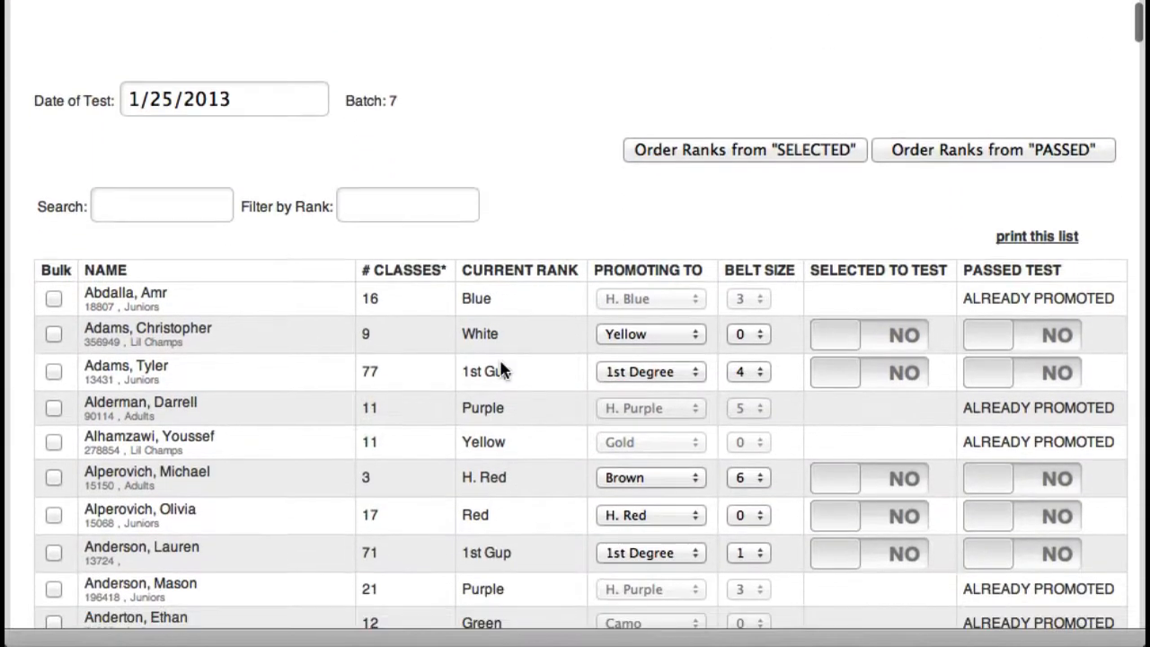
pyautogui.scroll(-2, 502, 370)
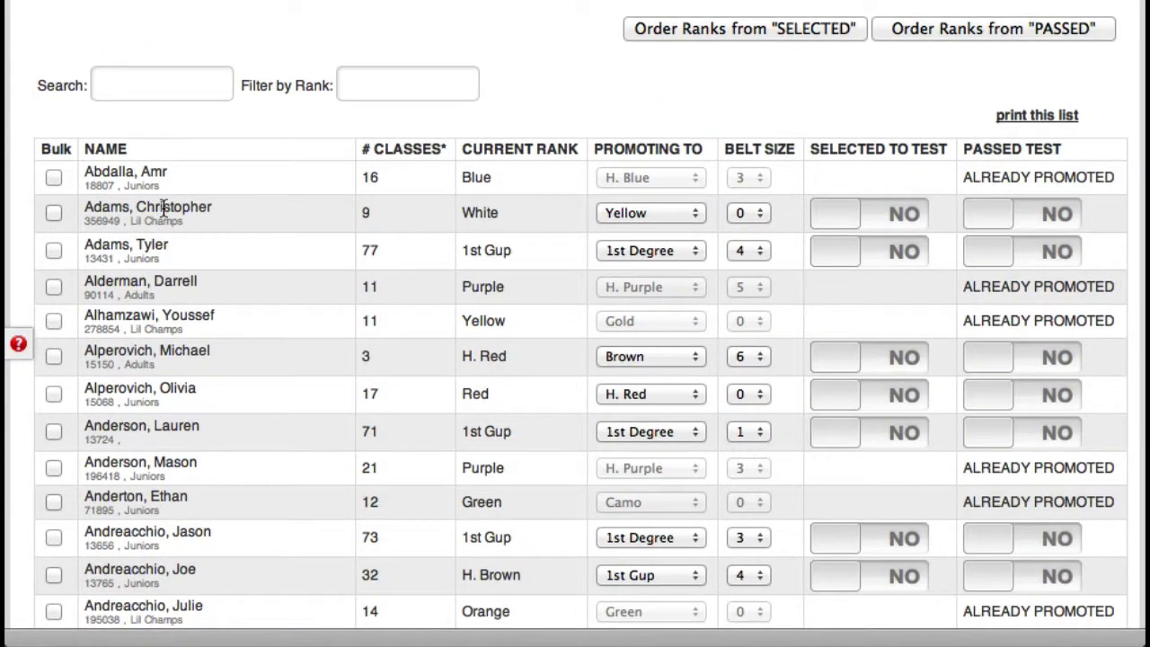
pyautogui.scroll(-1, 163, 207)
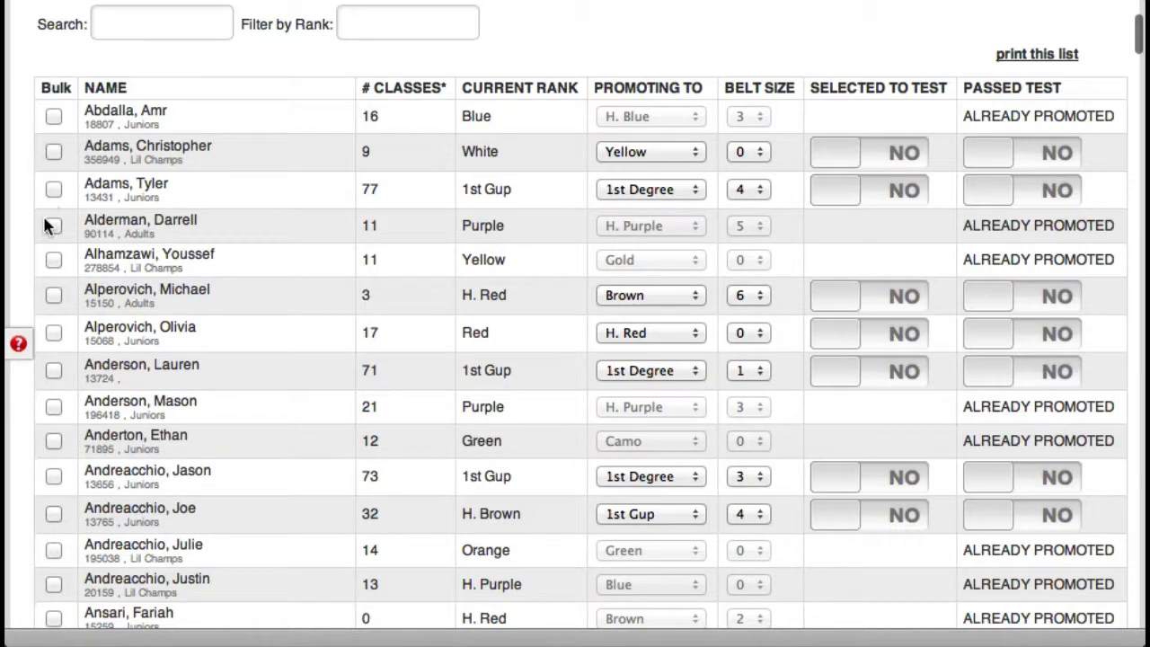
pyautogui.click(53, 115)
pyautogui.click(54, 189)
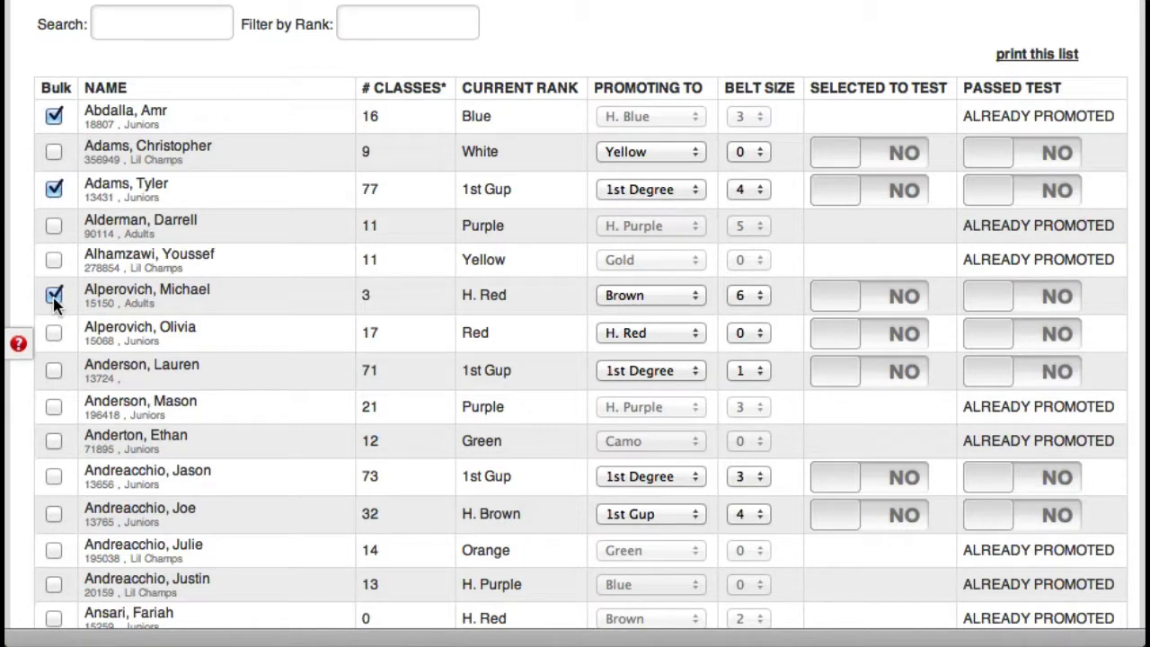
pyautogui.click(54, 295)
pyautogui.click(54, 189)
pyautogui.click(53, 115)
# Mark the three students near the end of the list who already carry the Junior Advanced group for a bulk action.
pyautogui.scroll(-20, 175, 207)
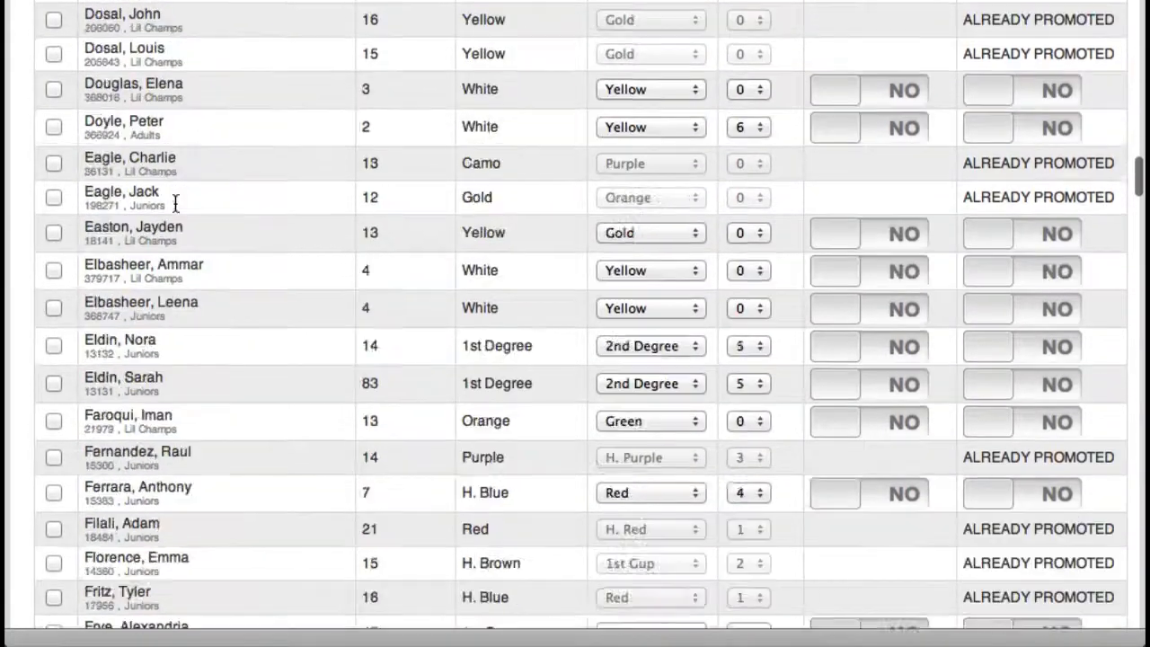
pyautogui.scroll(-20, 176, 206)
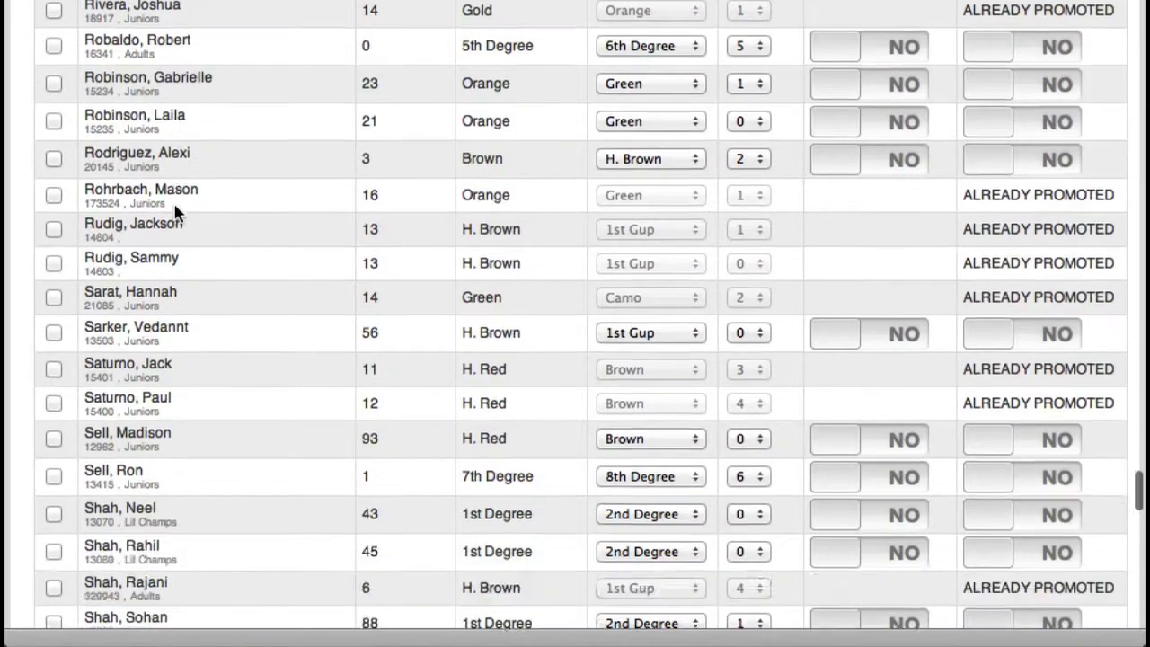
pyautogui.scroll(-20, 175, 210)
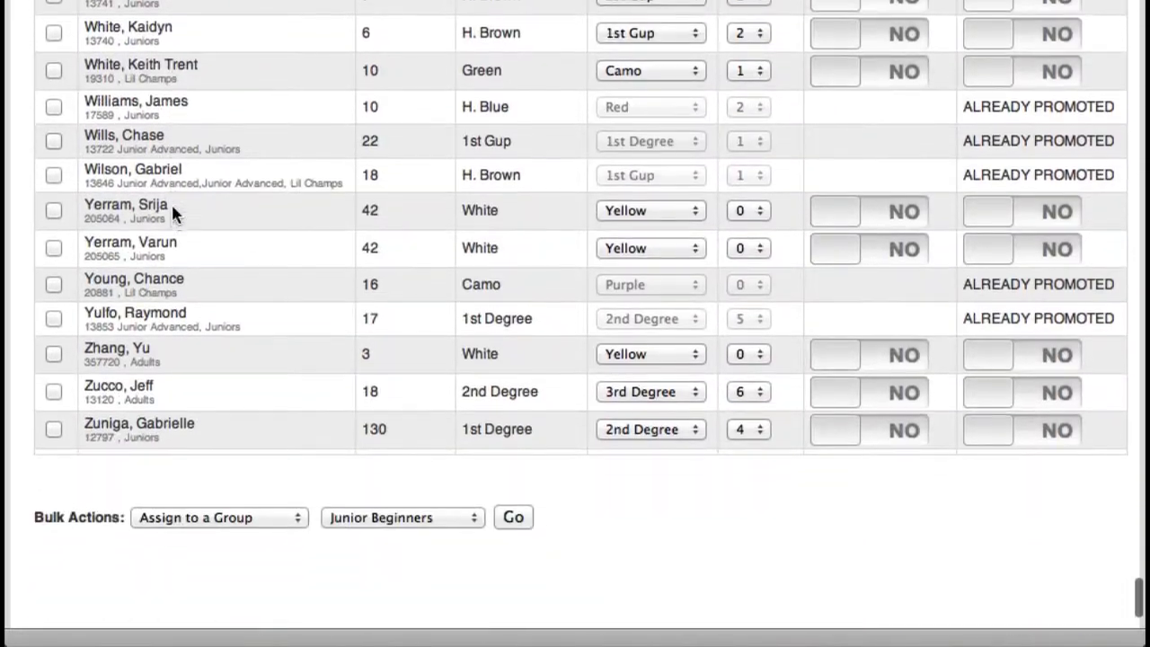
pyautogui.scroll(3, 171, 211)
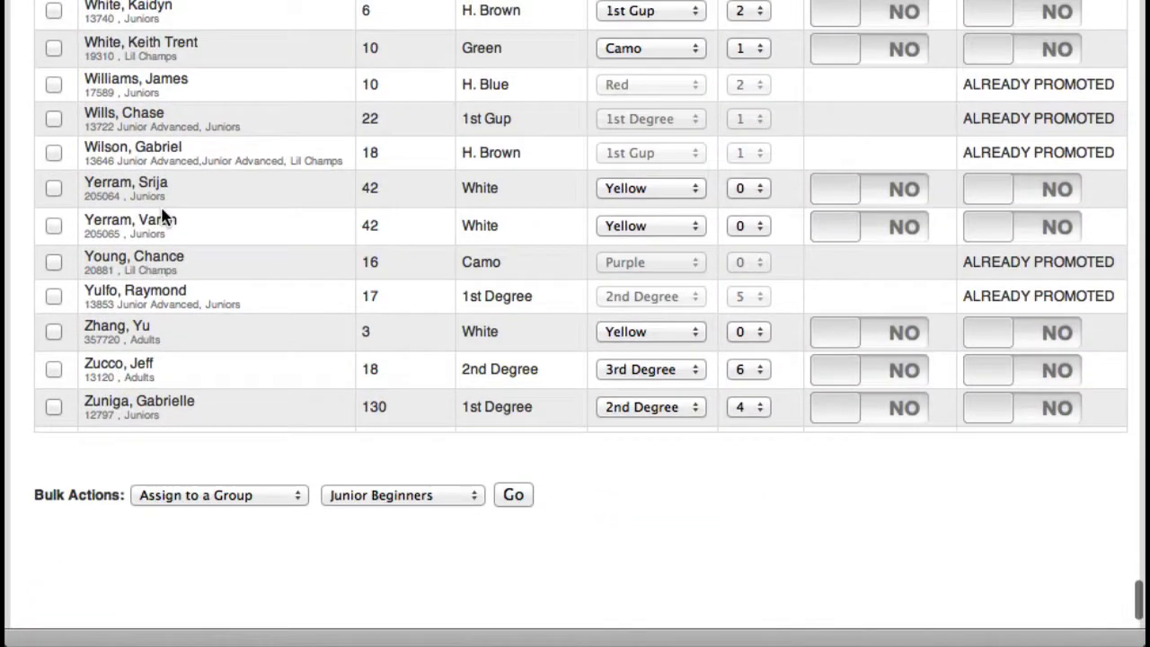
pyautogui.click(53, 153)
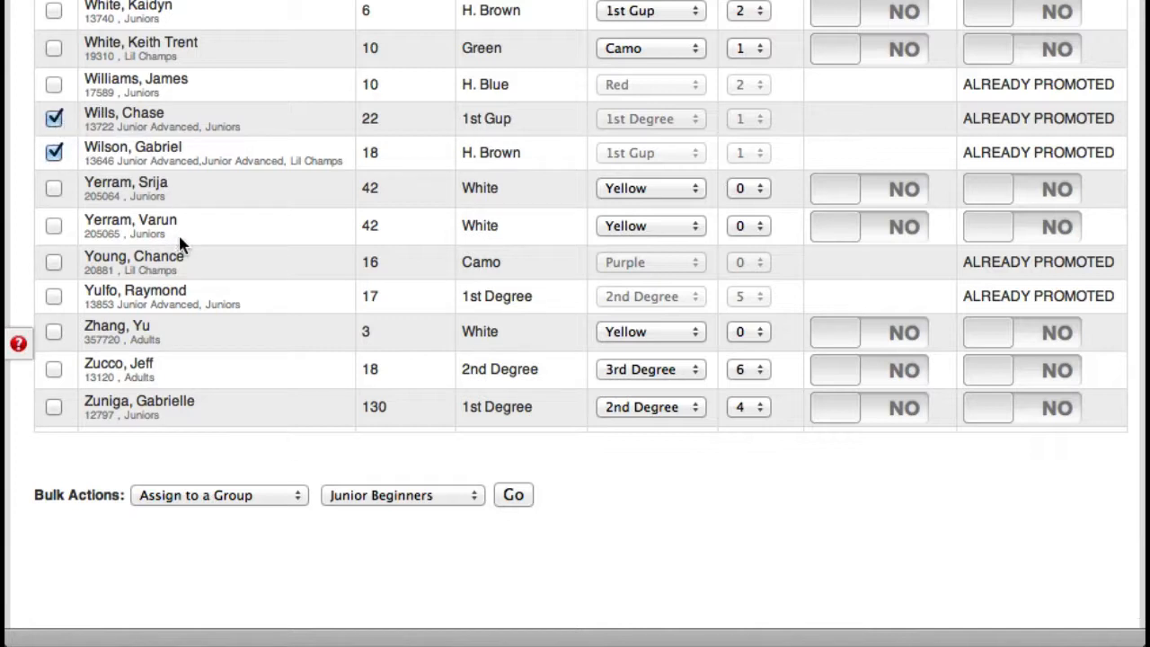
pyautogui.click(53, 295)
# Assign the marked students to the Lil Champs group with the Assign to a Group bulk action.
pyautogui.click(455, 496)
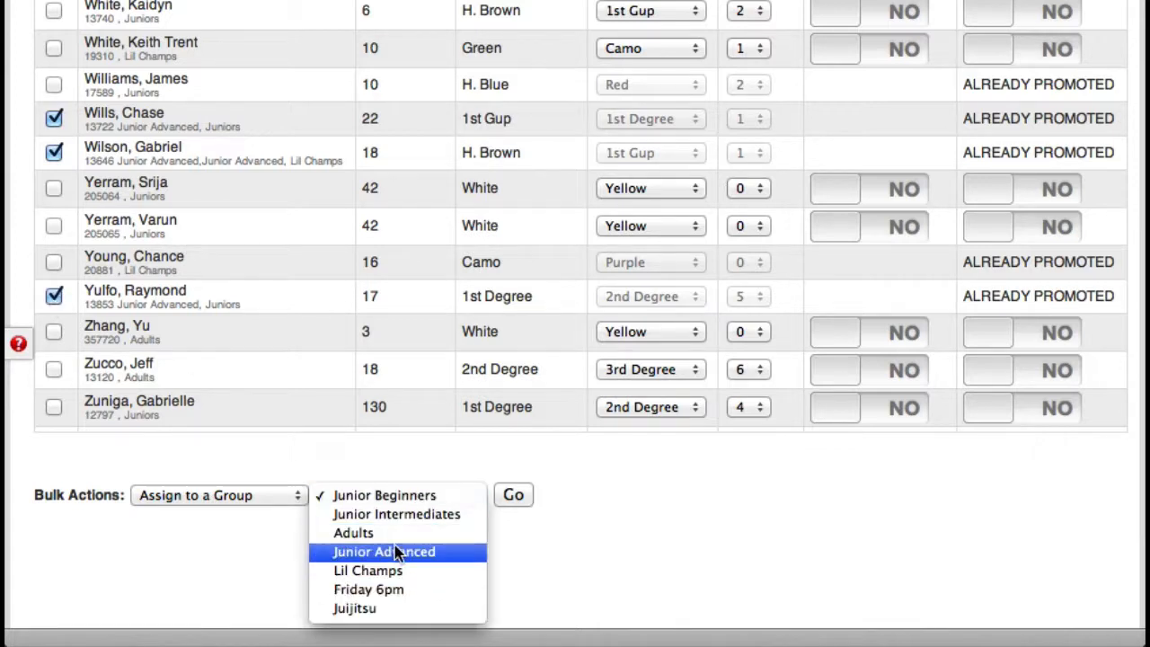
pyautogui.click(251, 531)
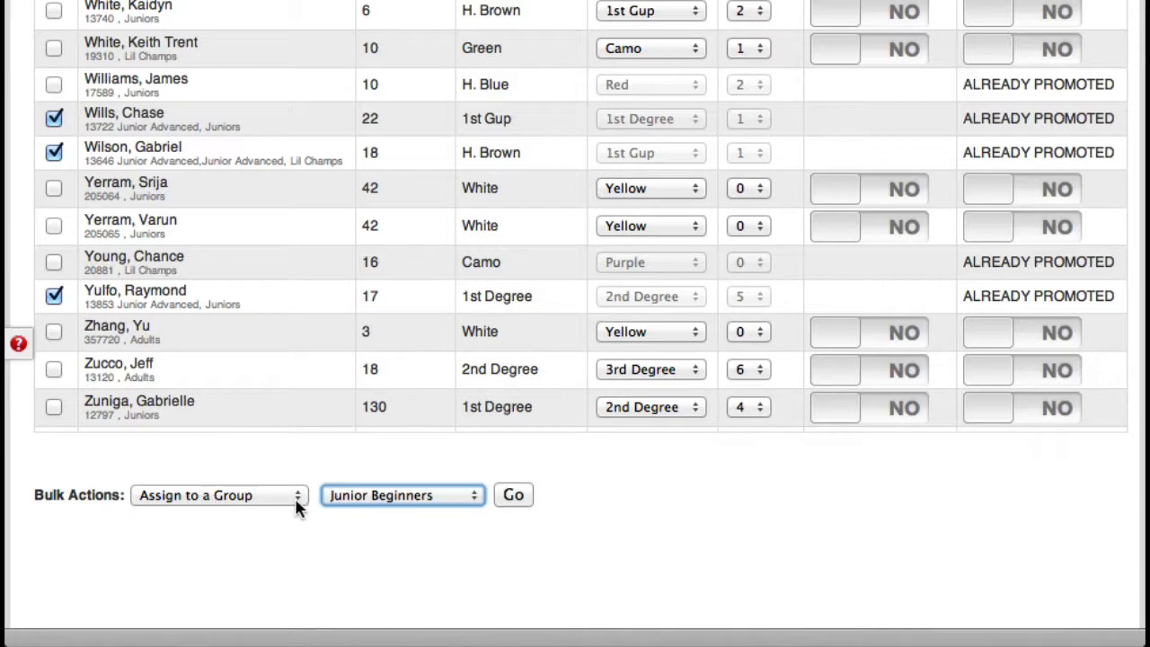
pyautogui.click(446, 501)
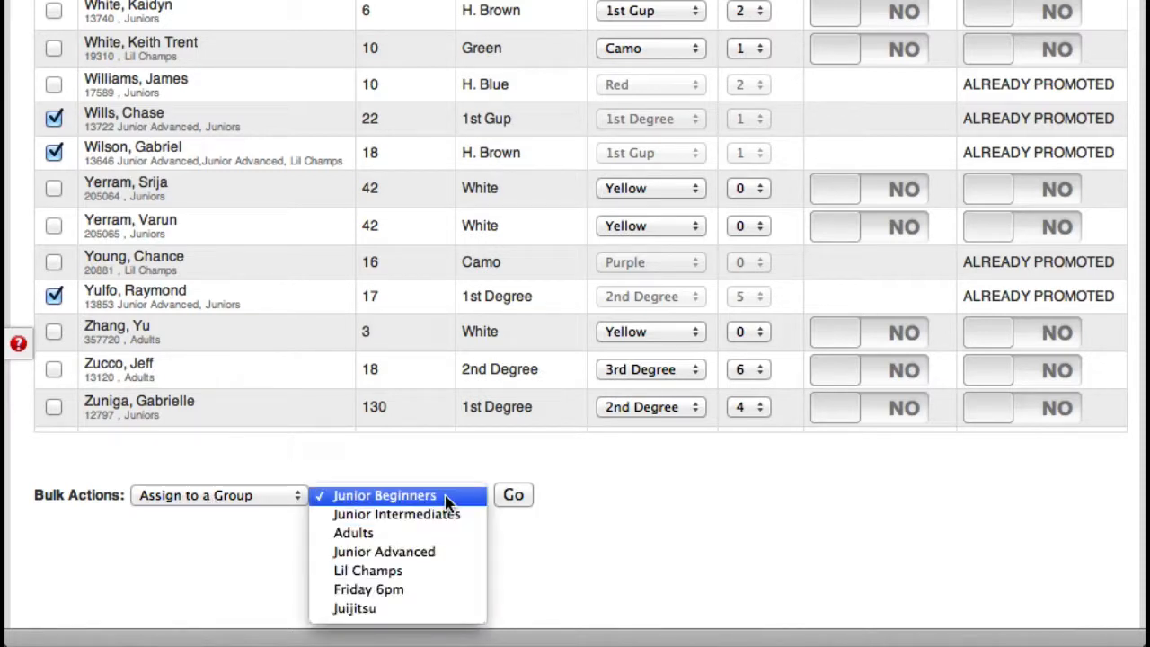
pyautogui.click(384, 573)
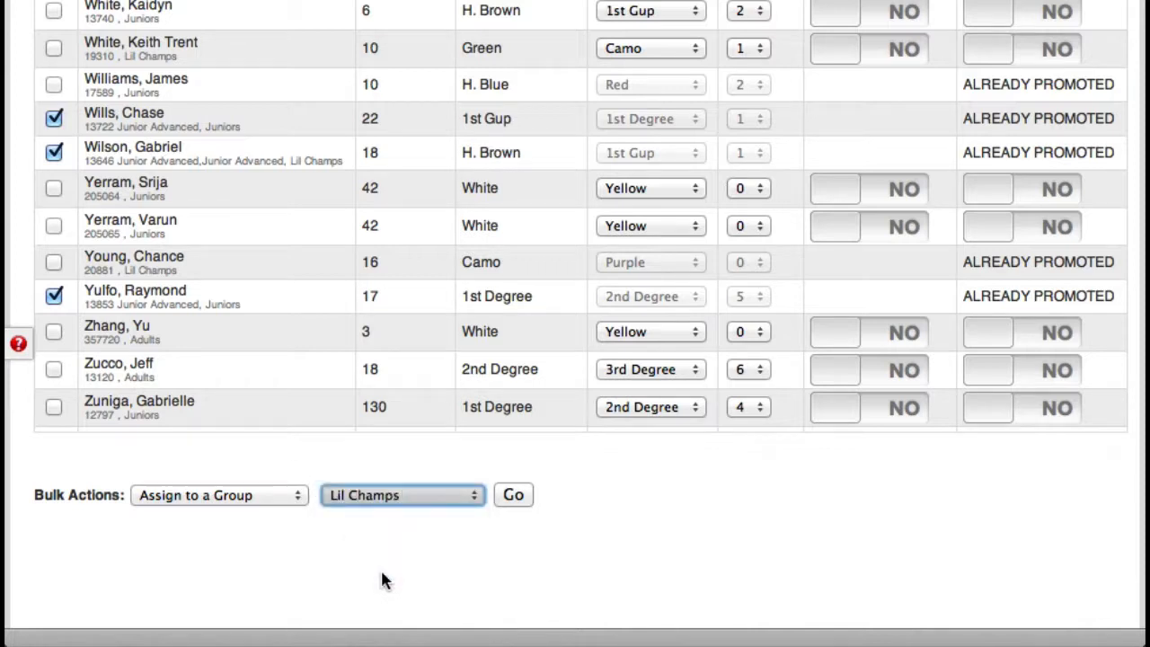
pyautogui.click(513, 495)
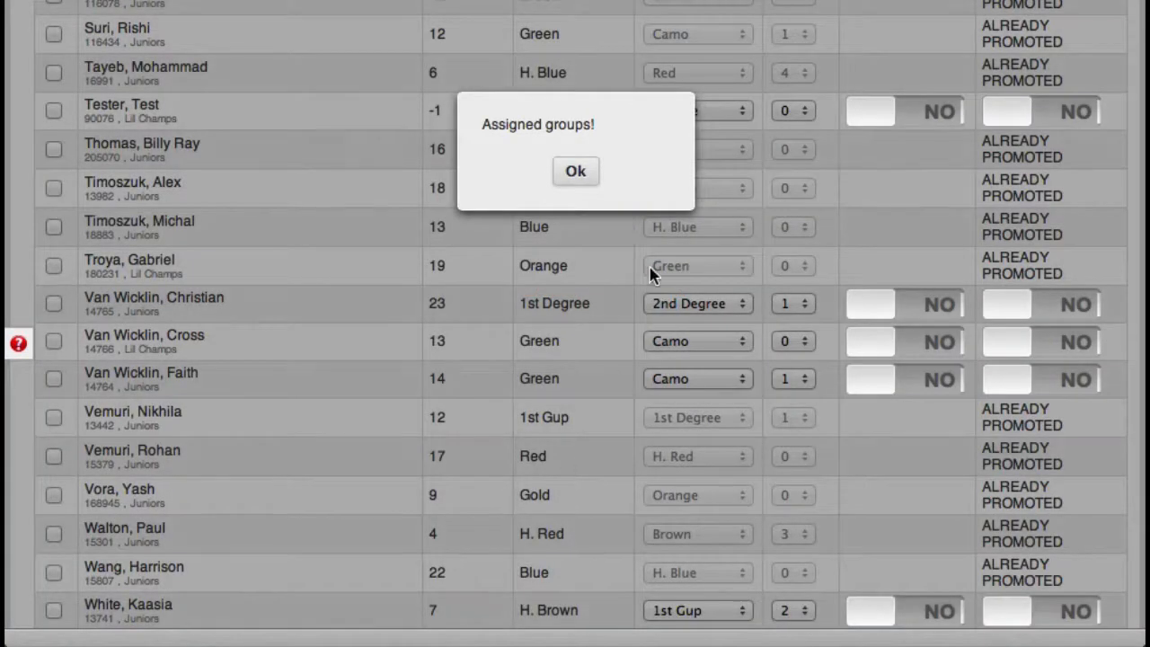
# Search the 1/25/2013 promotion's student list for "lil champs" and look through the matching students.
pyautogui.click(568, 171)
pyautogui.scroll(3, 324, 222)
pyautogui.scroll(20, 323, 222)
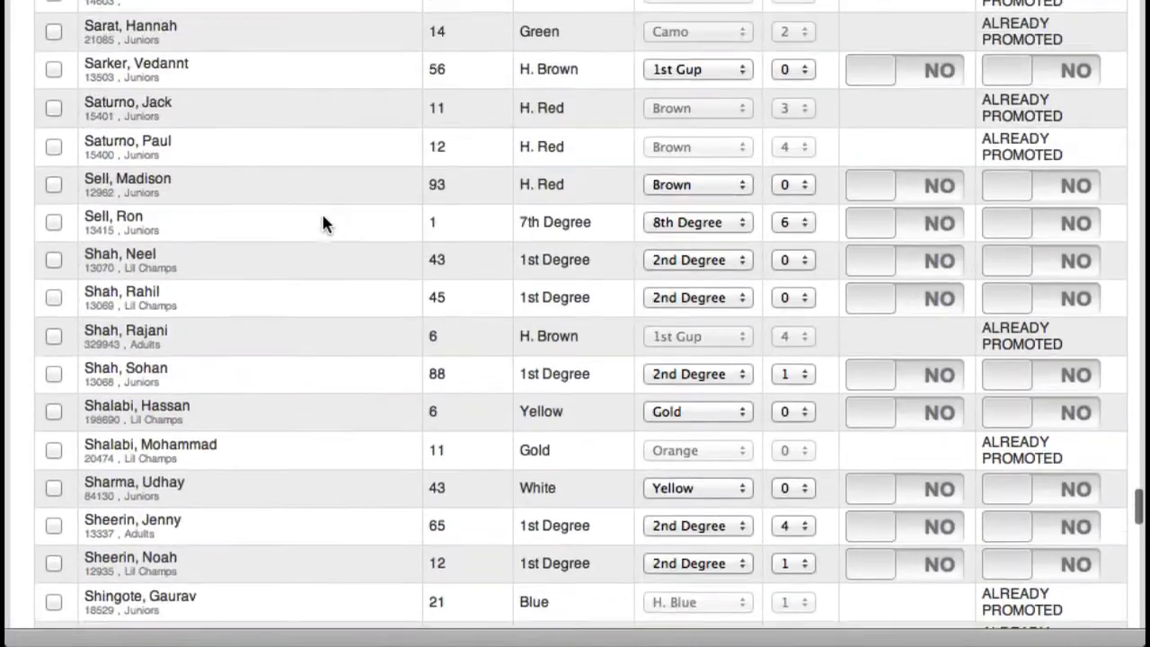
pyautogui.scroll(5, 323, 222)
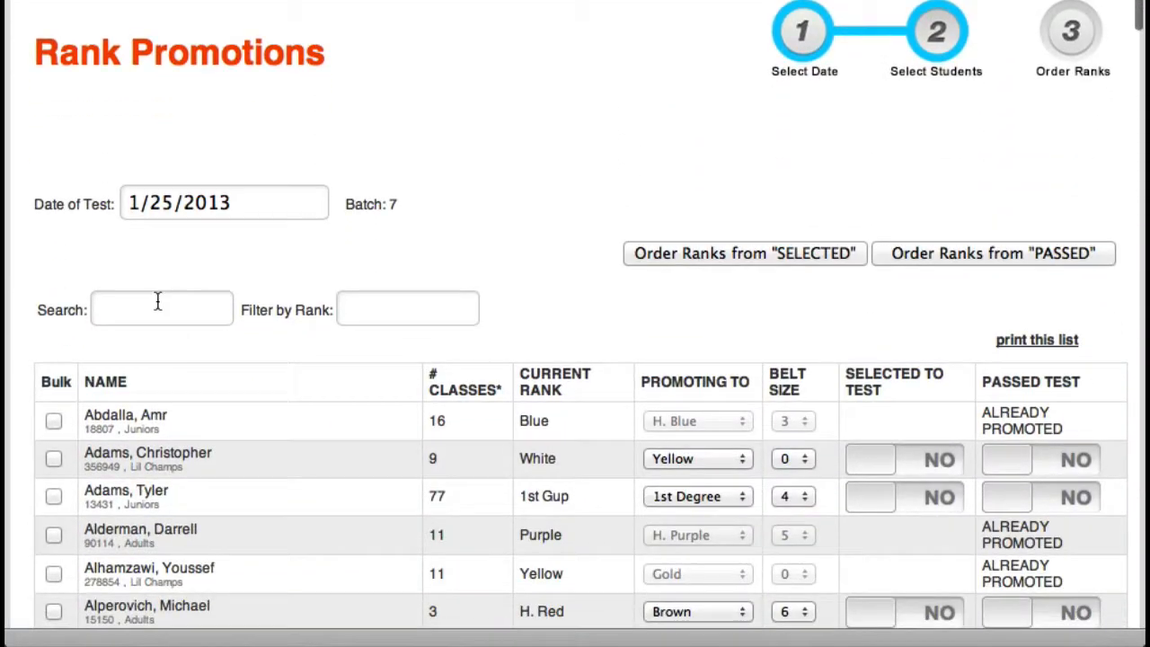
pyautogui.click(159, 306)
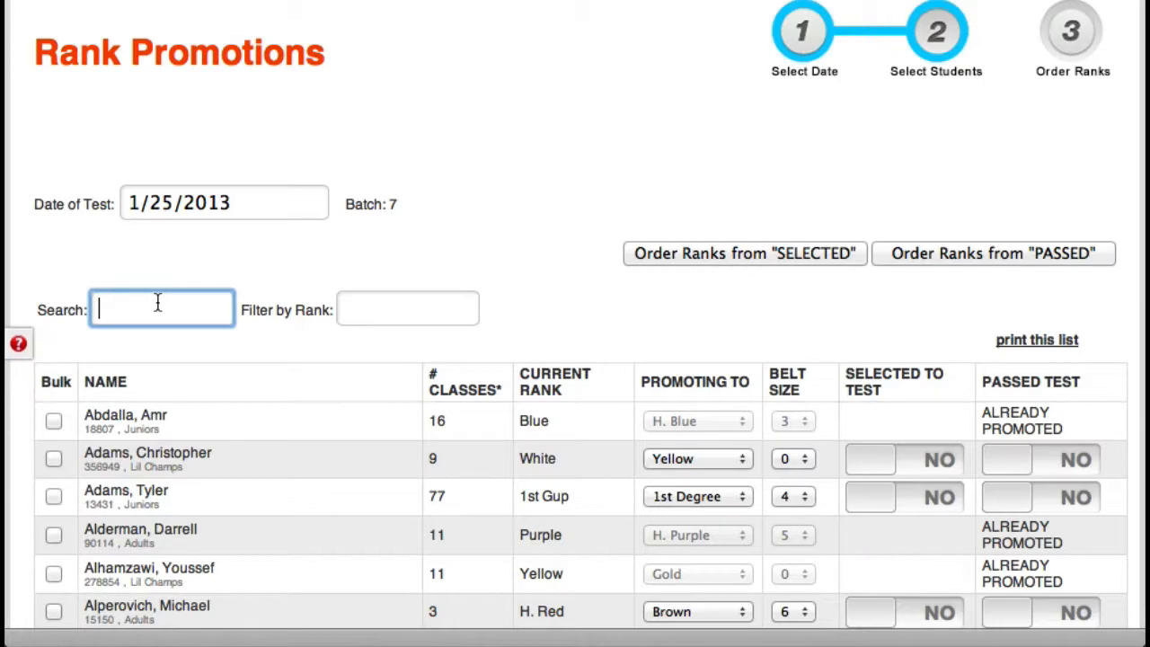
pyautogui.write('lil h')
pyautogui.press('BackSpace')
pyautogui.write('champs')
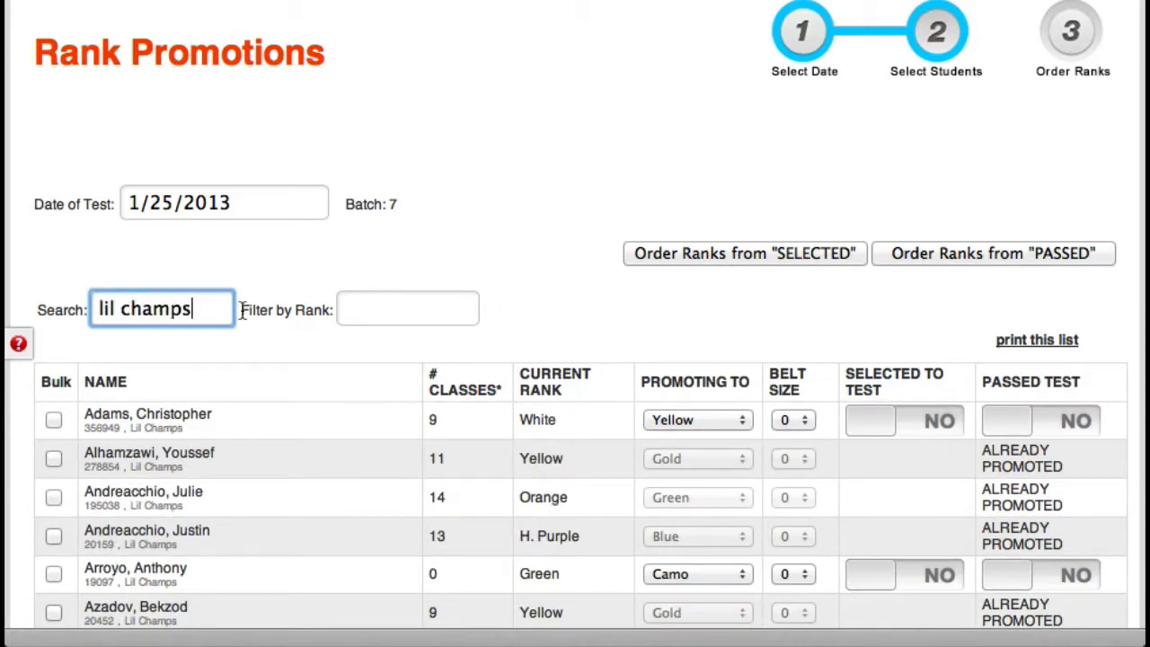
pyautogui.scroll(-5, 241, 310)
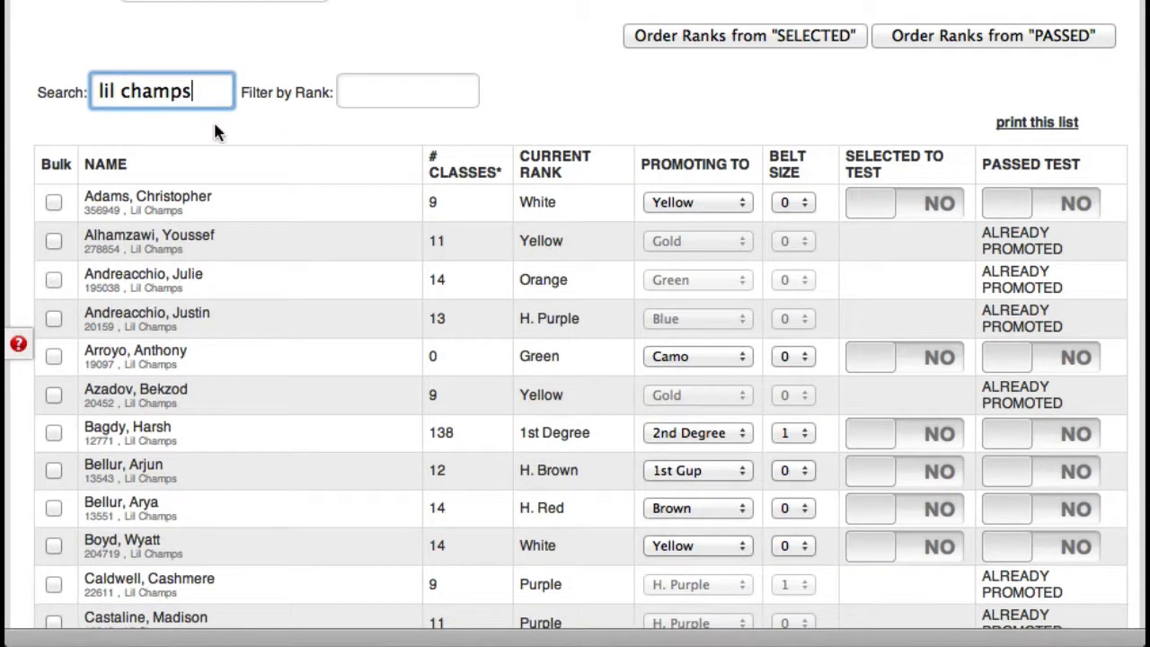
pyautogui.scroll(-20, 227, 203)
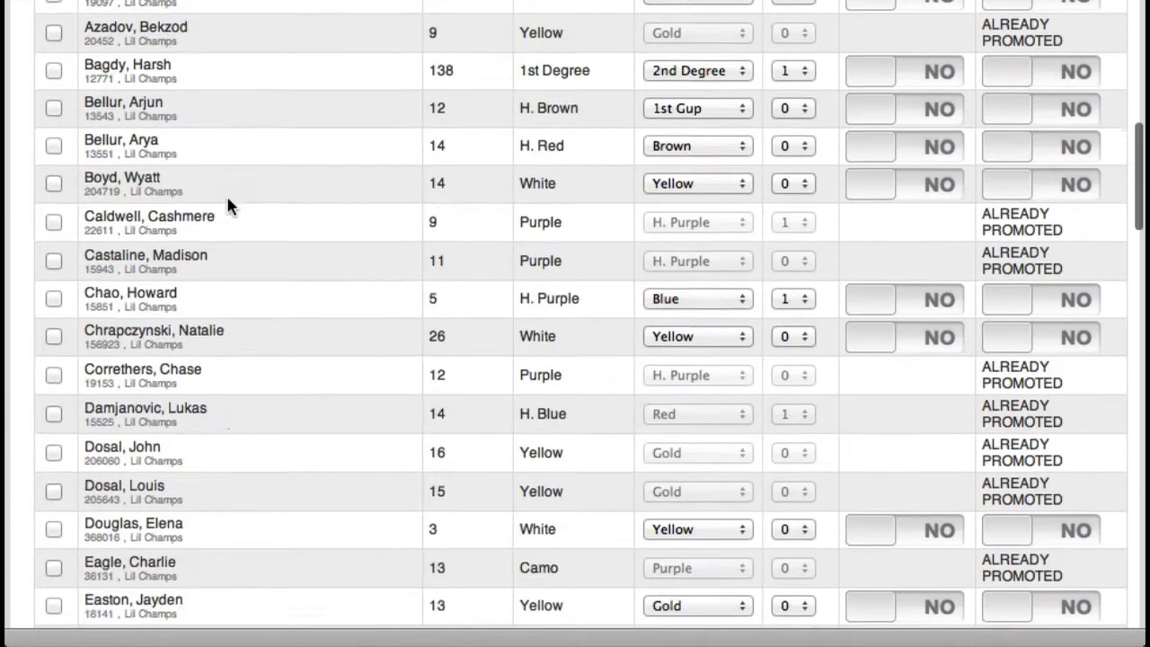
pyautogui.scroll(20, 226, 194)
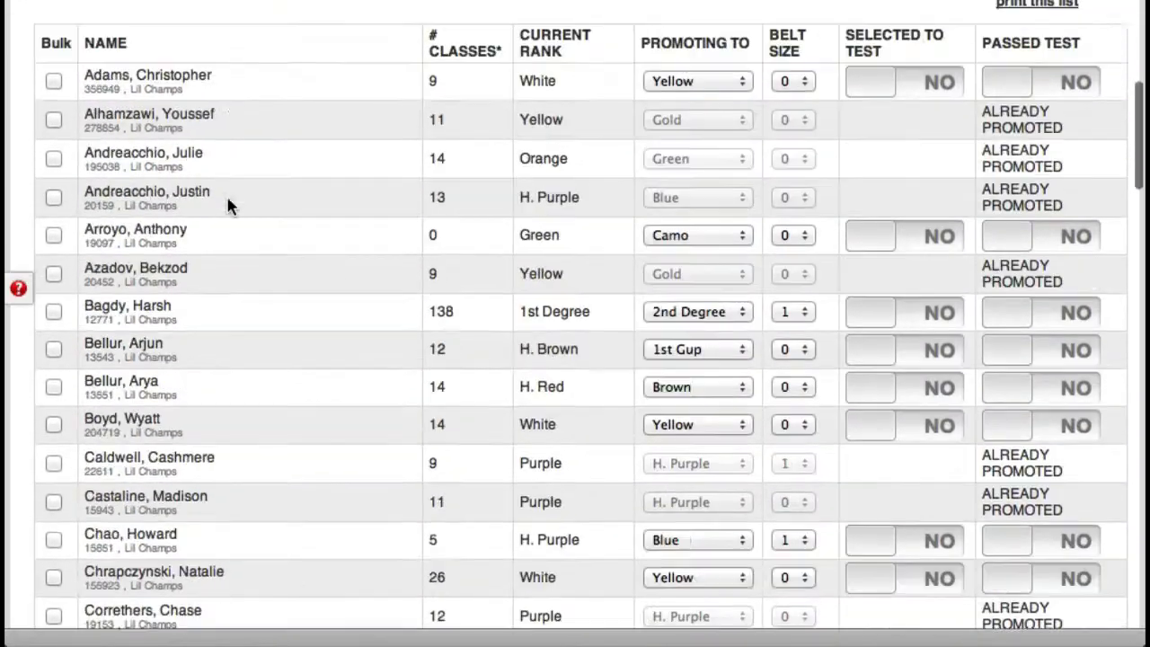
pyautogui.scroll(-3, 216, 296)
# Replace the student list's search text with a student's last name.
pyautogui.moveTo(192, 309); pyautogui.dragTo(93, 309)
pyautogui.press('BackSpace')
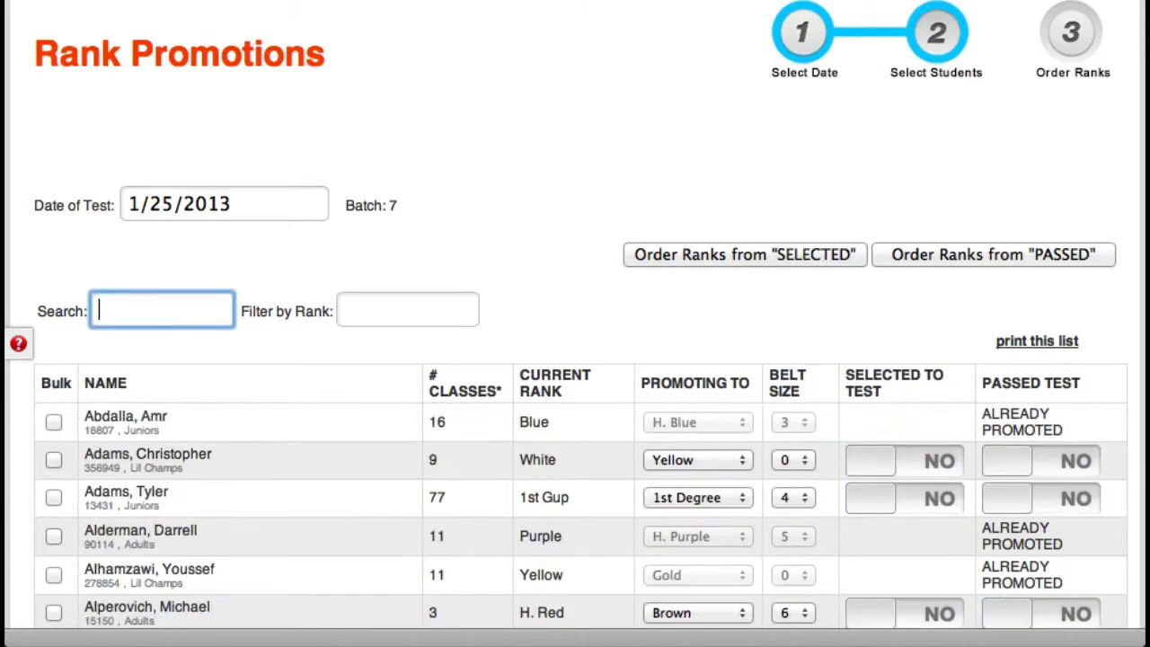
pyautogui.write('smith')
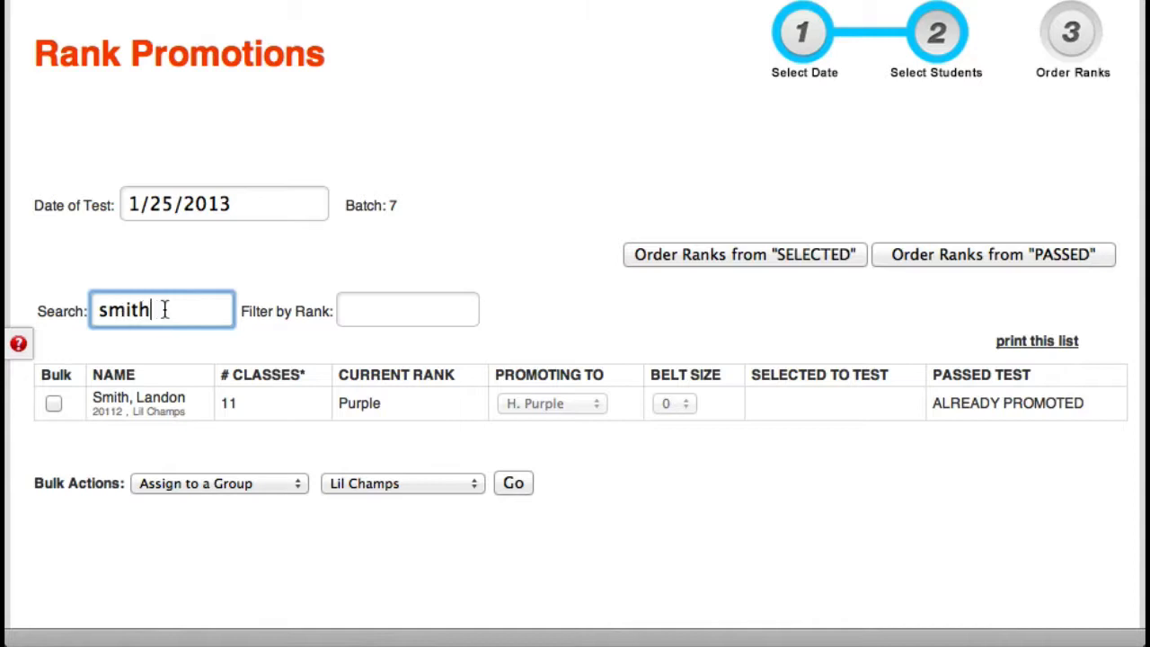
pyautogui.doubleClick(167, 310)
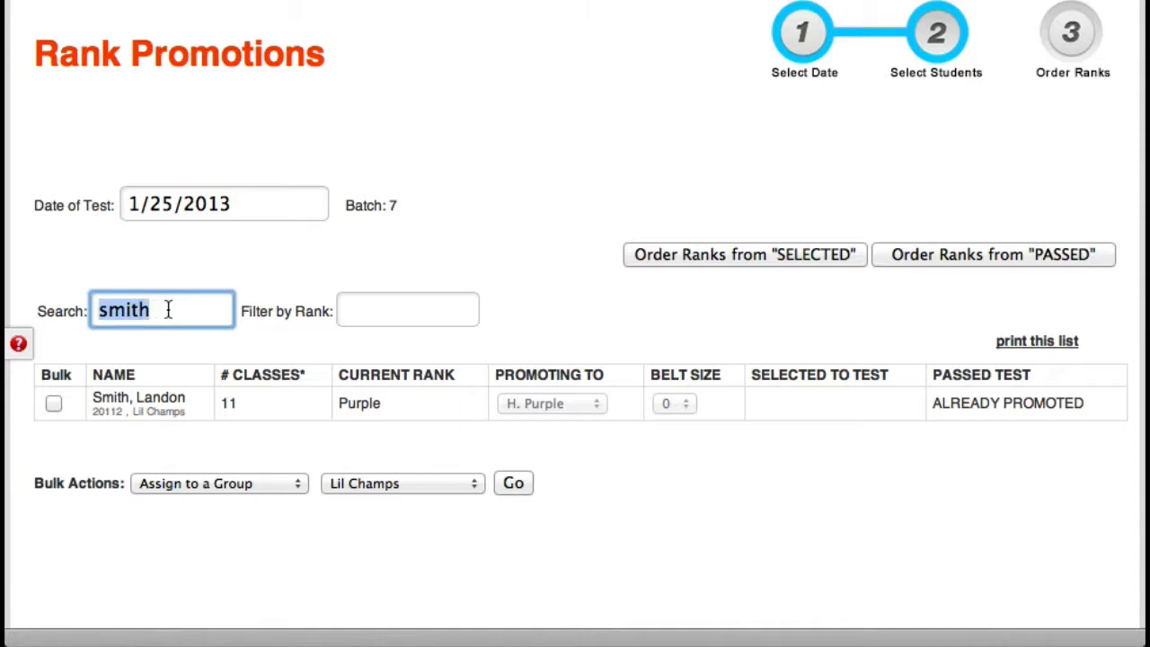
# Assign the student found by the search to the Adults group with the Assign to a Group bulk action.
pyautogui.click(53, 402)
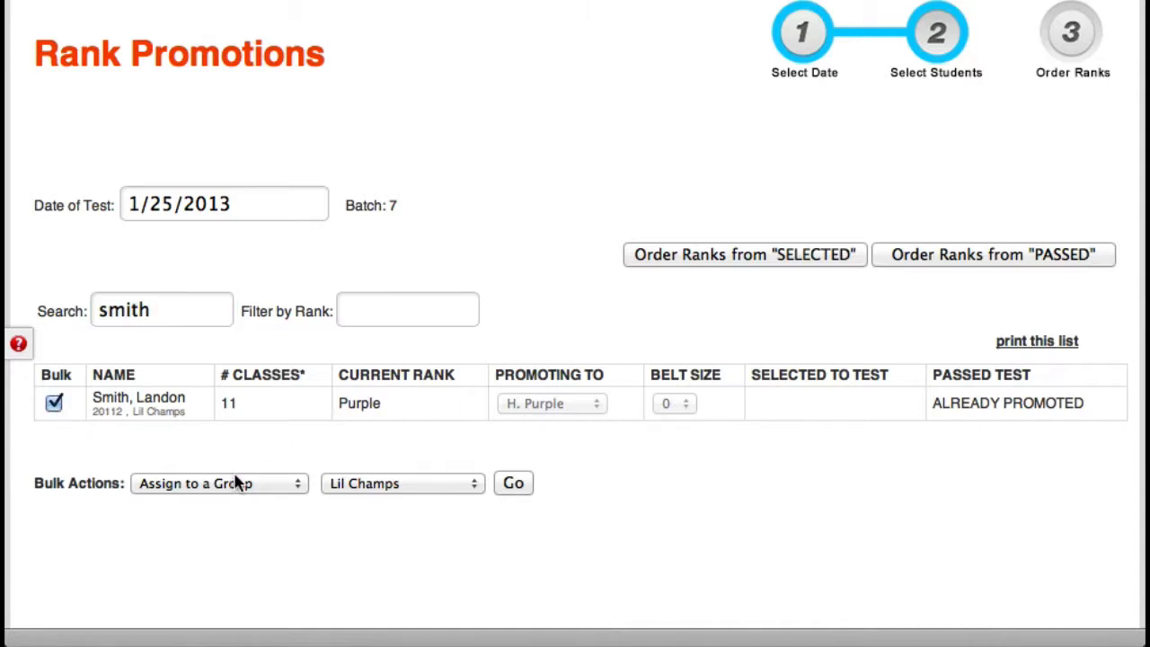
pyautogui.click(421, 490)
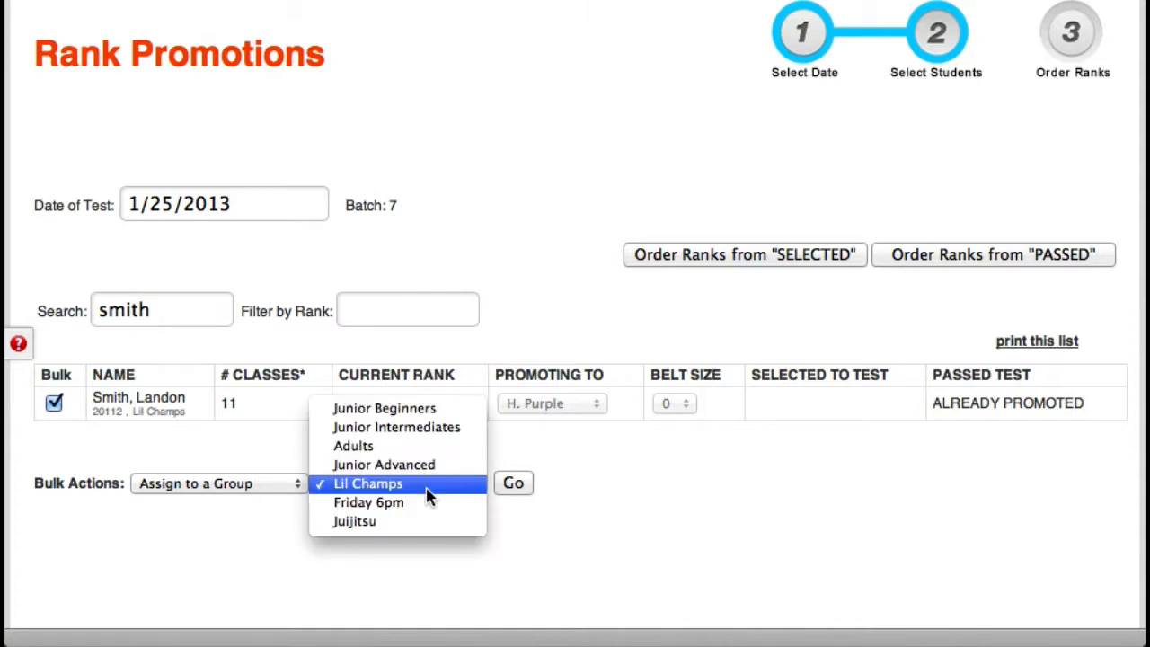
pyautogui.click(389, 447)
pyautogui.click(514, 486)
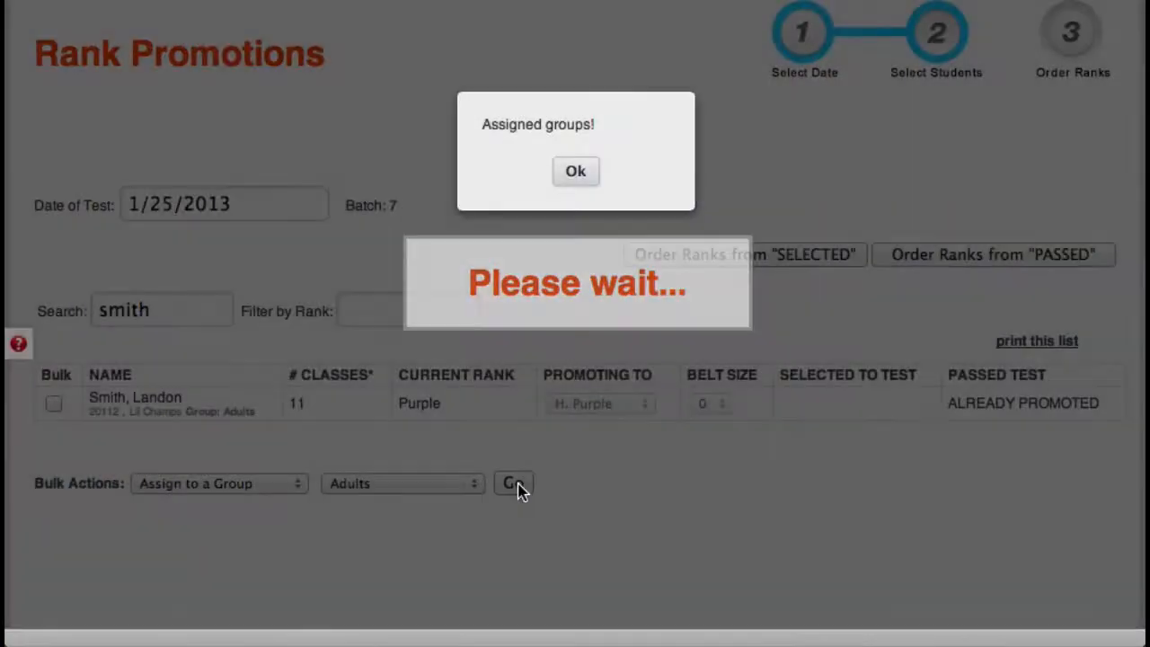
pyautogui.click(575, 172)
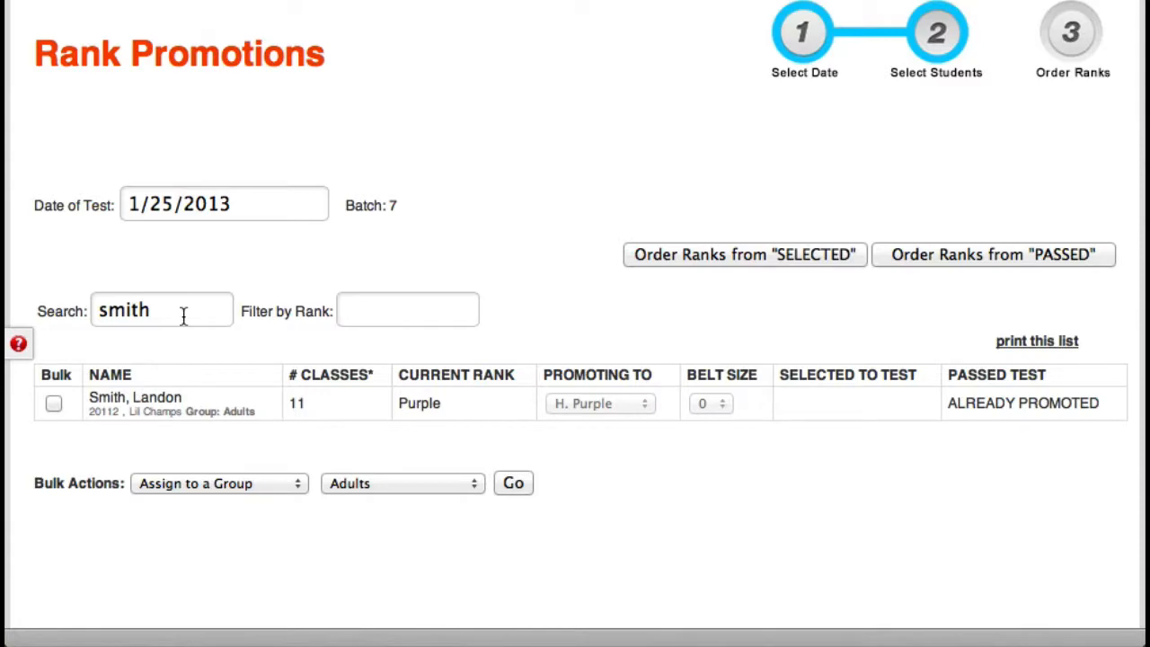
# Clear the name search and filter the student list by the rank White.
pyautogui.doubleClick(170, 314)
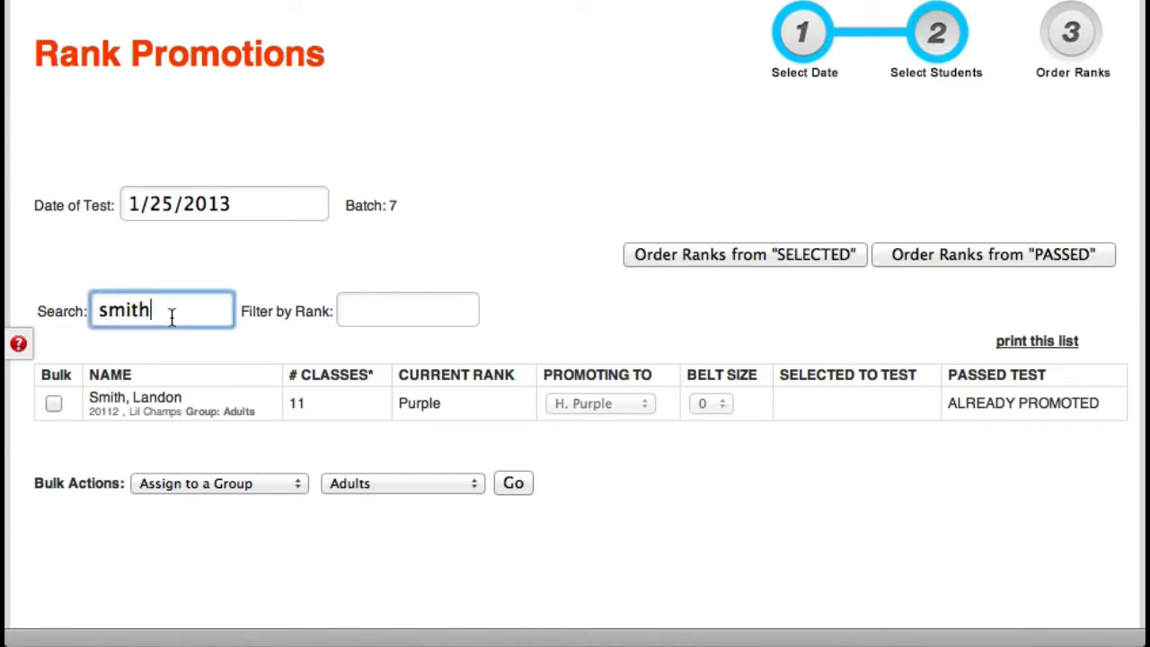
pyautogui.press('BackSpace')
pyautogui.scroll(-10, 216, 415)
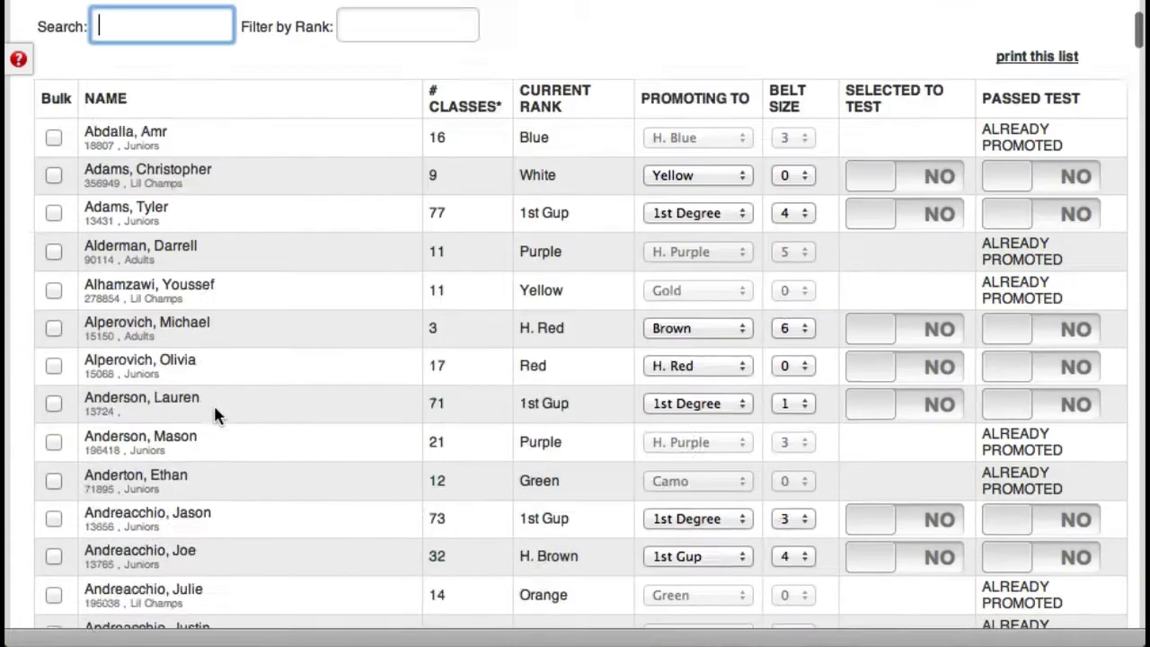
pyautogui.scroll(10, 215, 414)
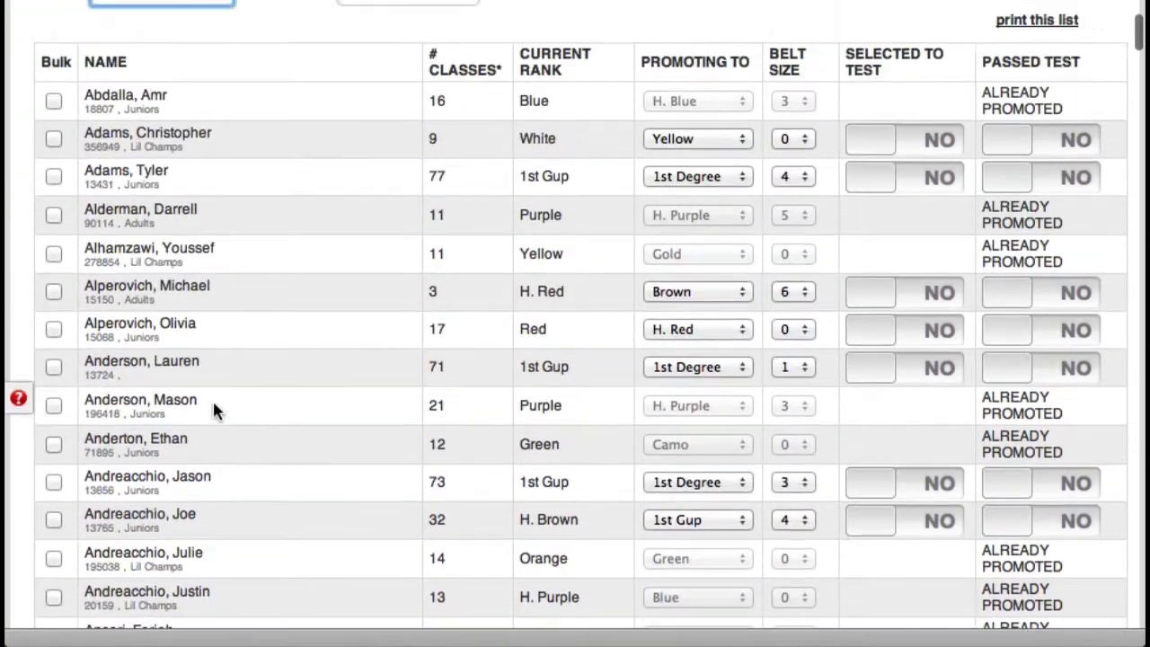
pyautogui.scroll(-2, 375, 288)
pyautogui.click(378, 256)
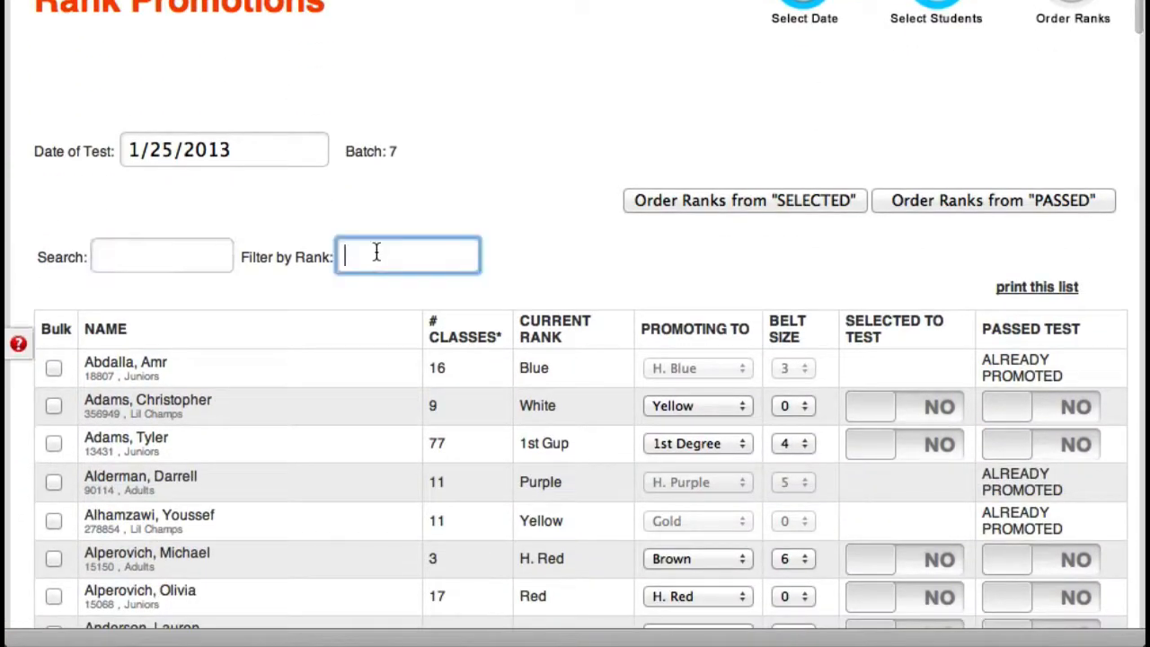
pyautogui.write('White')
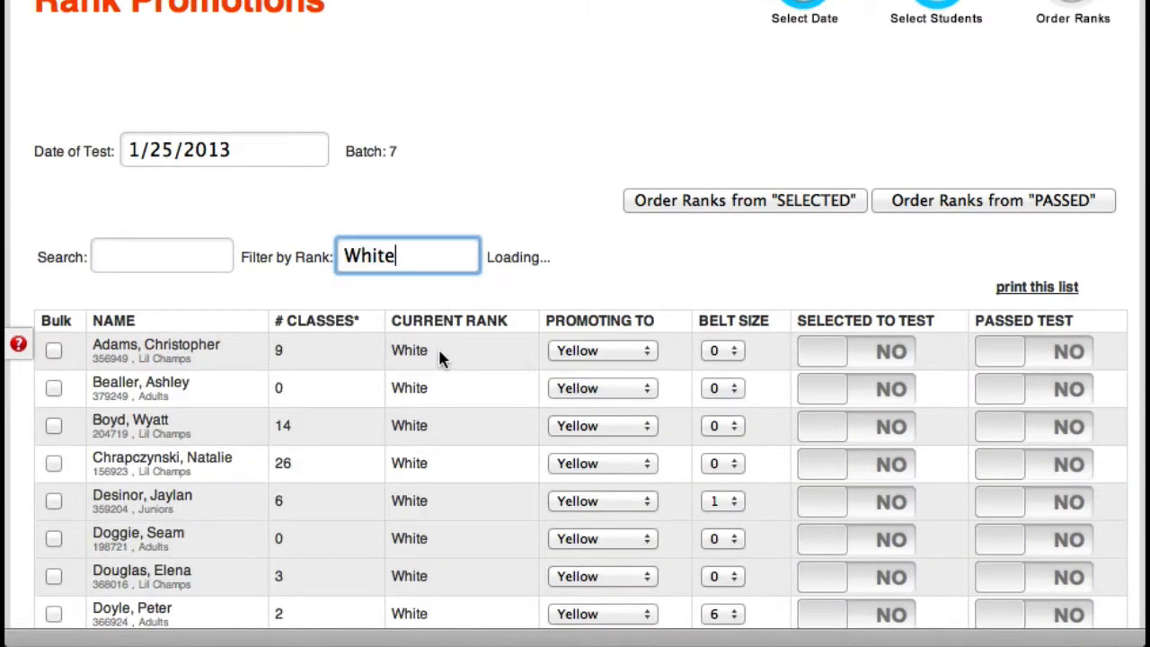
pyautogui.scroll(-3, 438, 355)
pyautogui.scroll(-2, 440, 357)
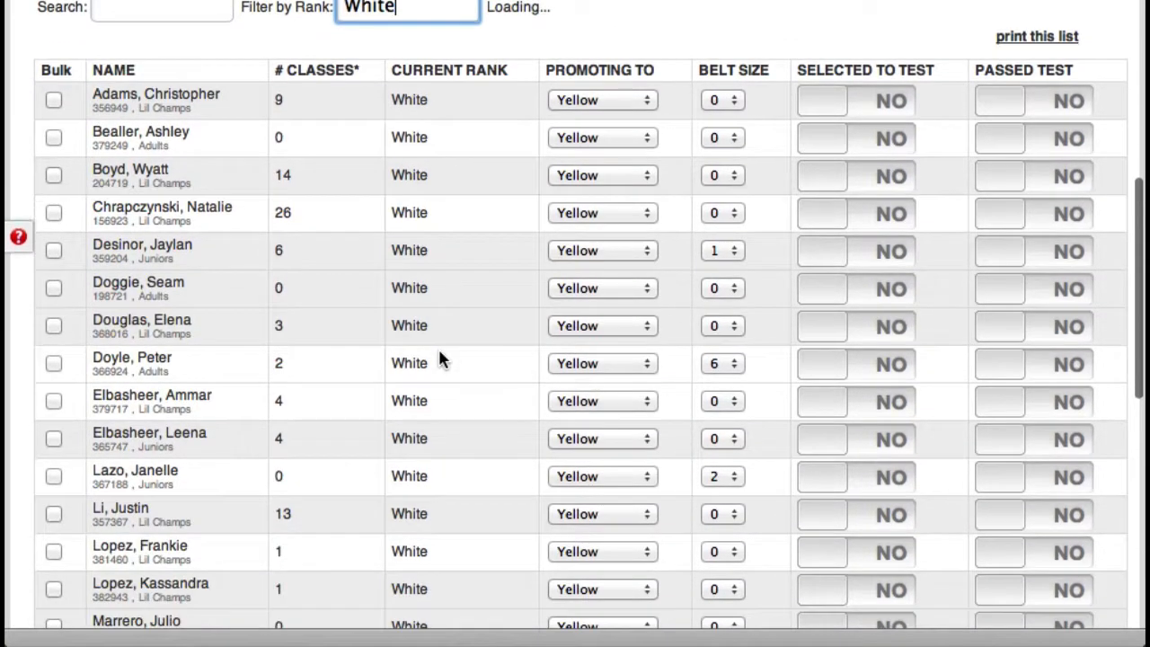
# Mark the first three White-rank students and choose Juijitsu as the group for the Assign to a Group bulk action.
pyautogui.click(53, 101)
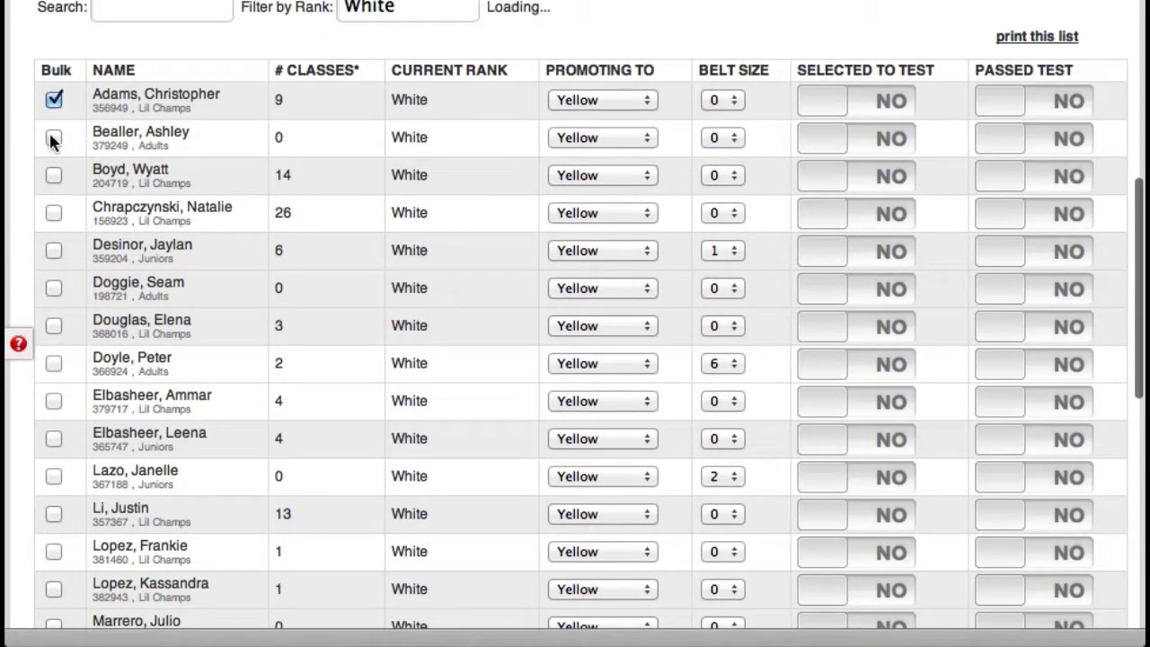
pyautogui.click(53, 138)
pyautogui.click(53, 175)
pyautogui.scroll(-10, 315, 306)
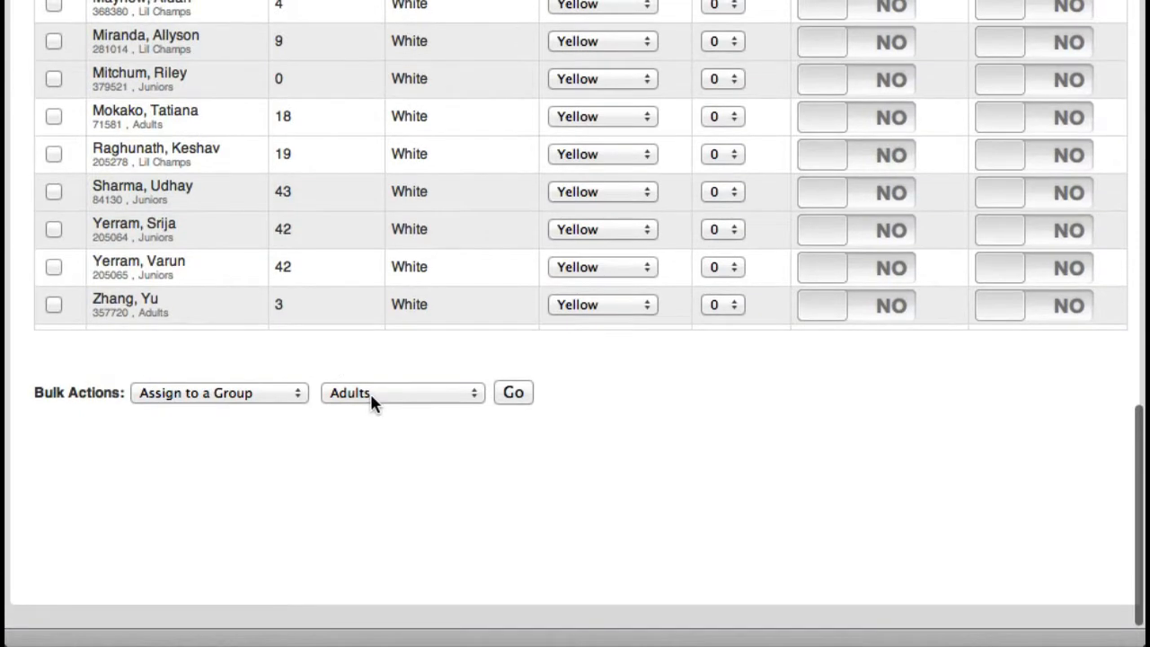
pyautogui.click(370, 391)
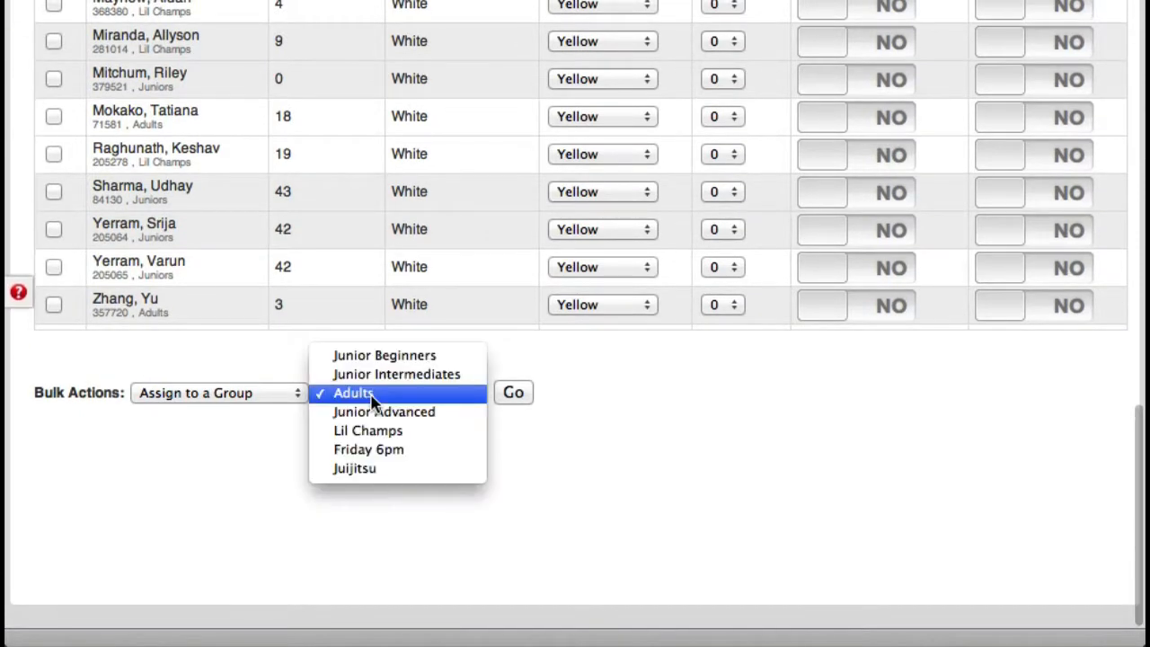
pyautogui.click(402, 481)
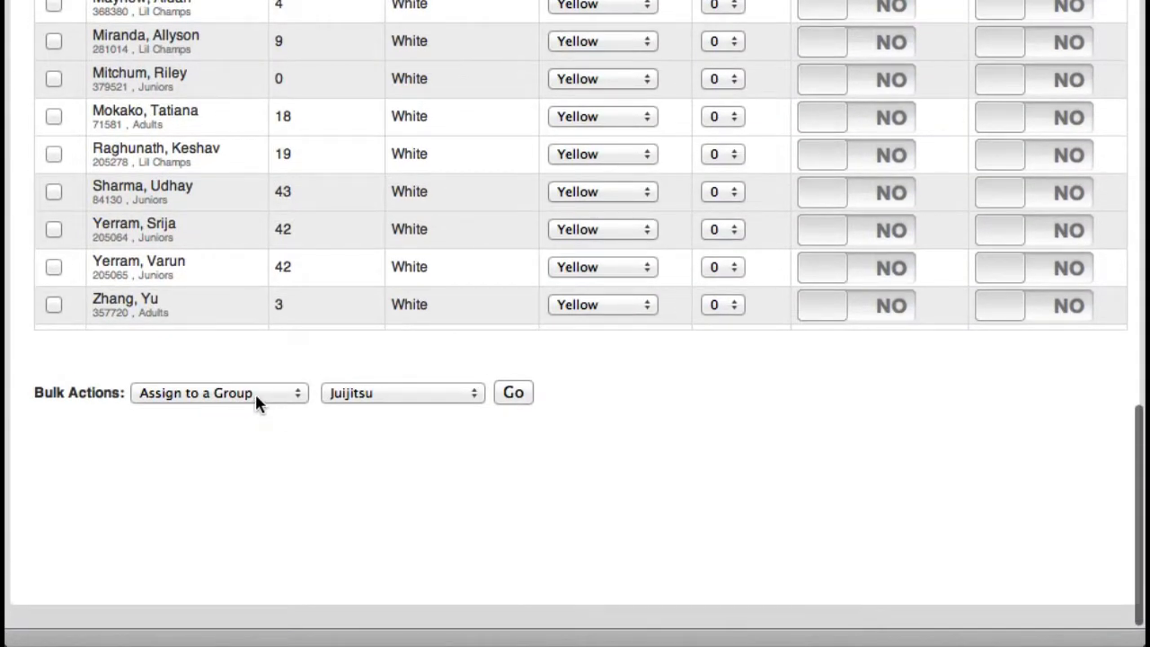
# Choose Reset All Groups as the bulk action for the student list.
pyautogui.click(255, 397)
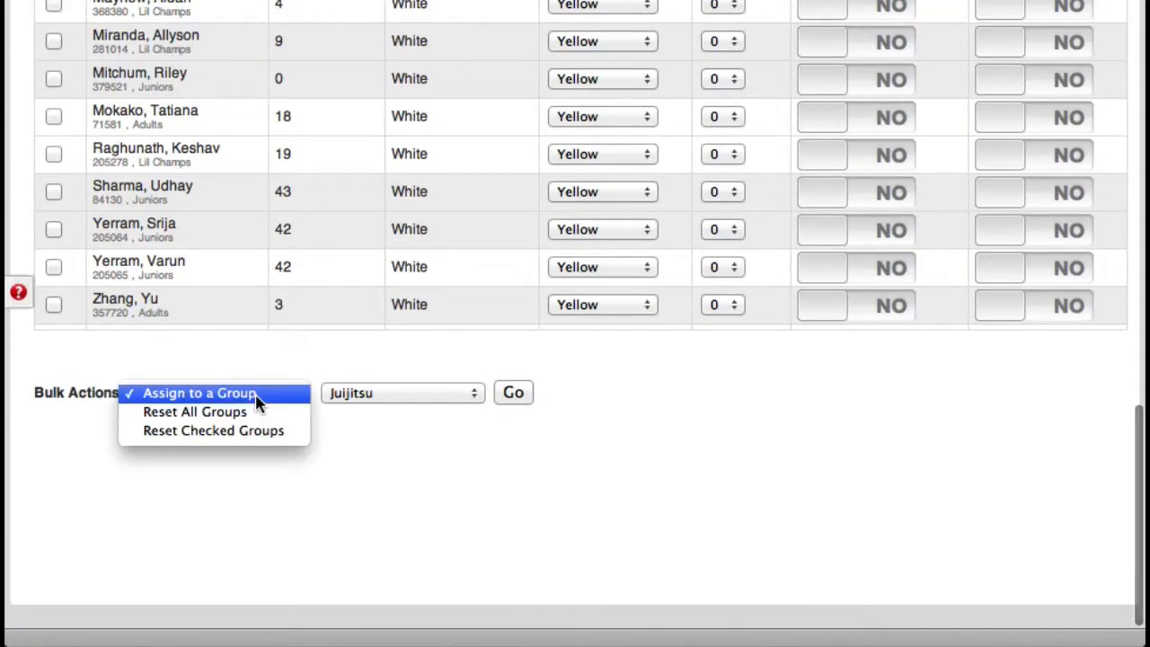
pyautogui.click(236, 416)
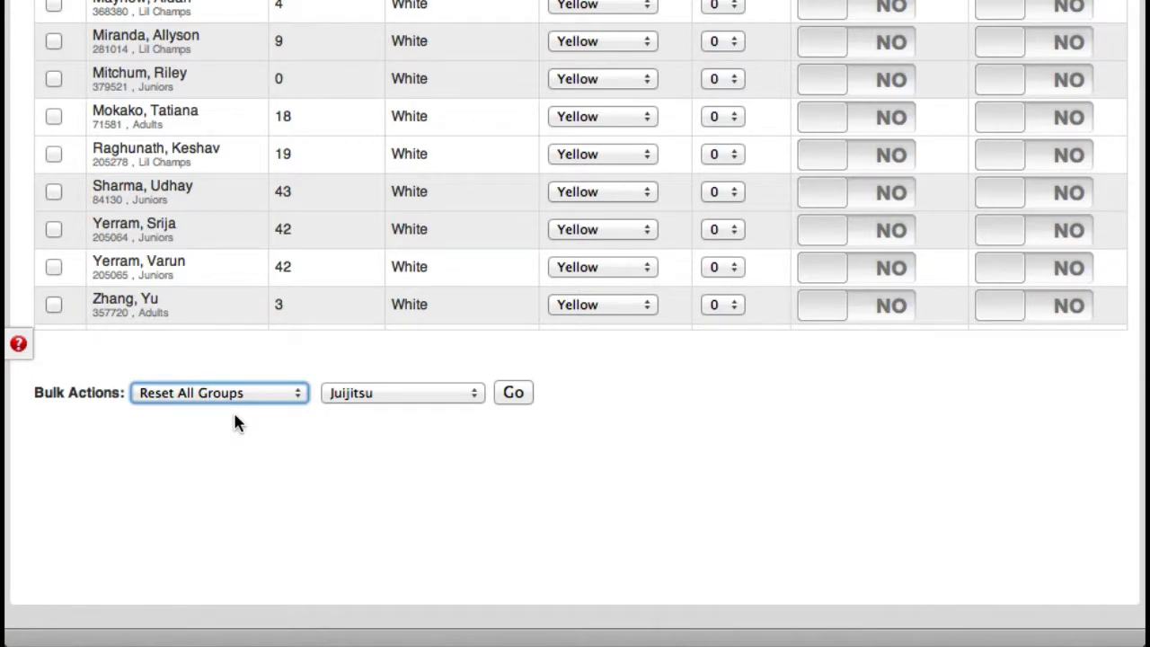
pyautogui.click(223, 430)
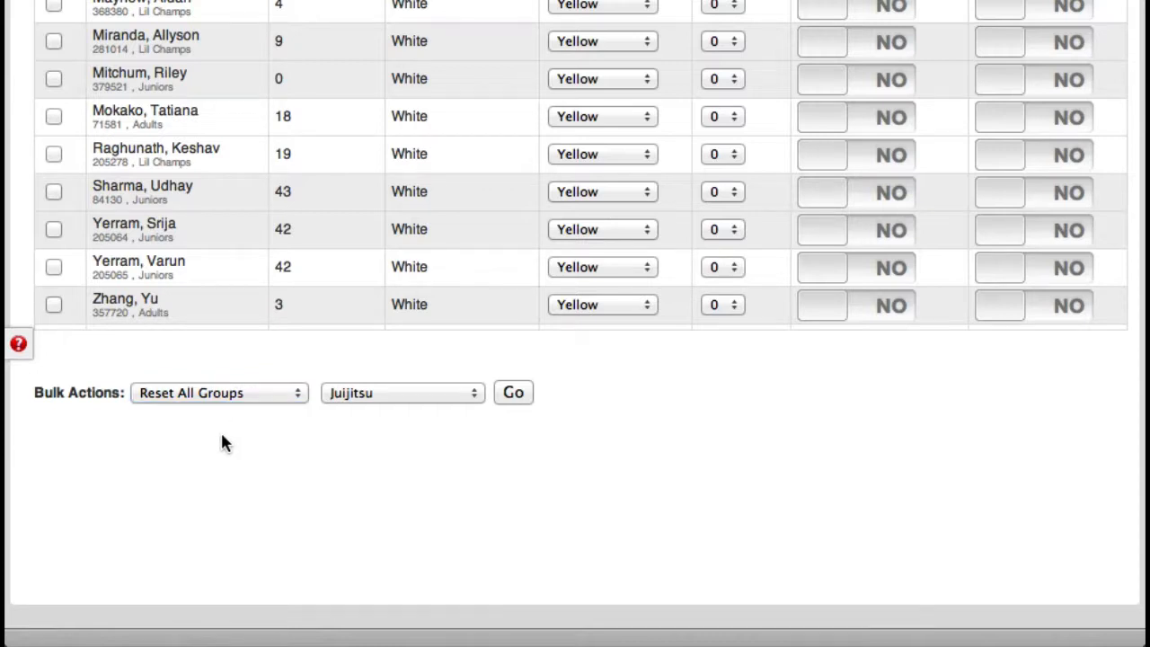
# Mark three consecutive students near the end of the White-rank list and change the bulk action to Reset Checked Groups.
pyautogui.click(53, 41)
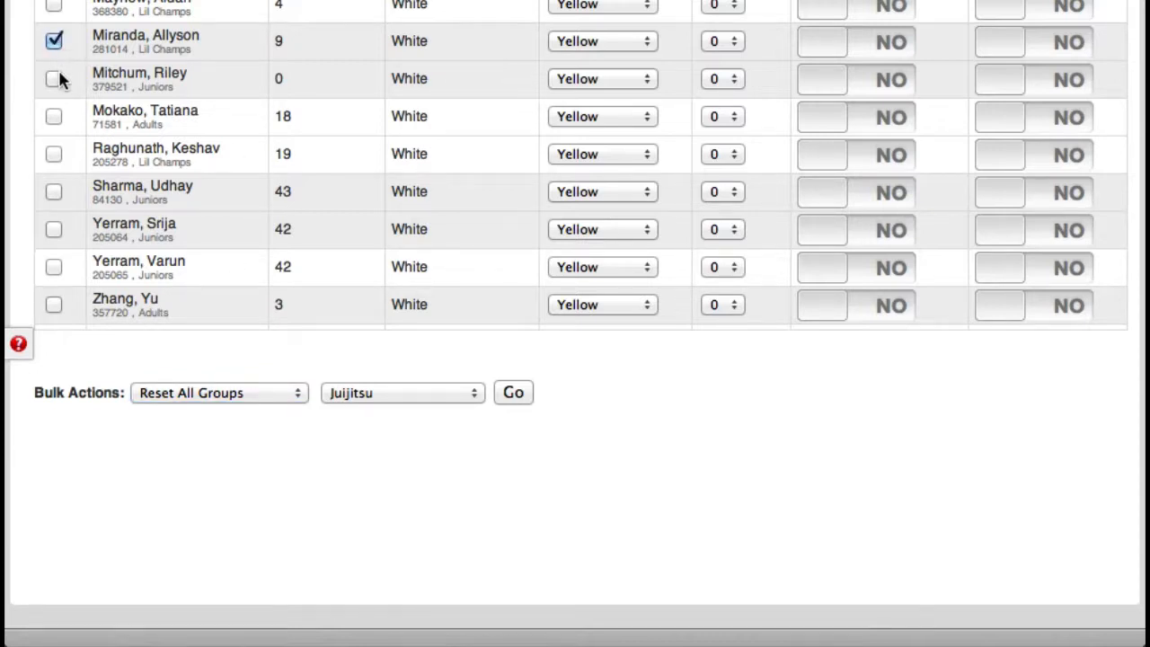
pyautogui.click(229, 395)
pyautogui.click(185, 415)
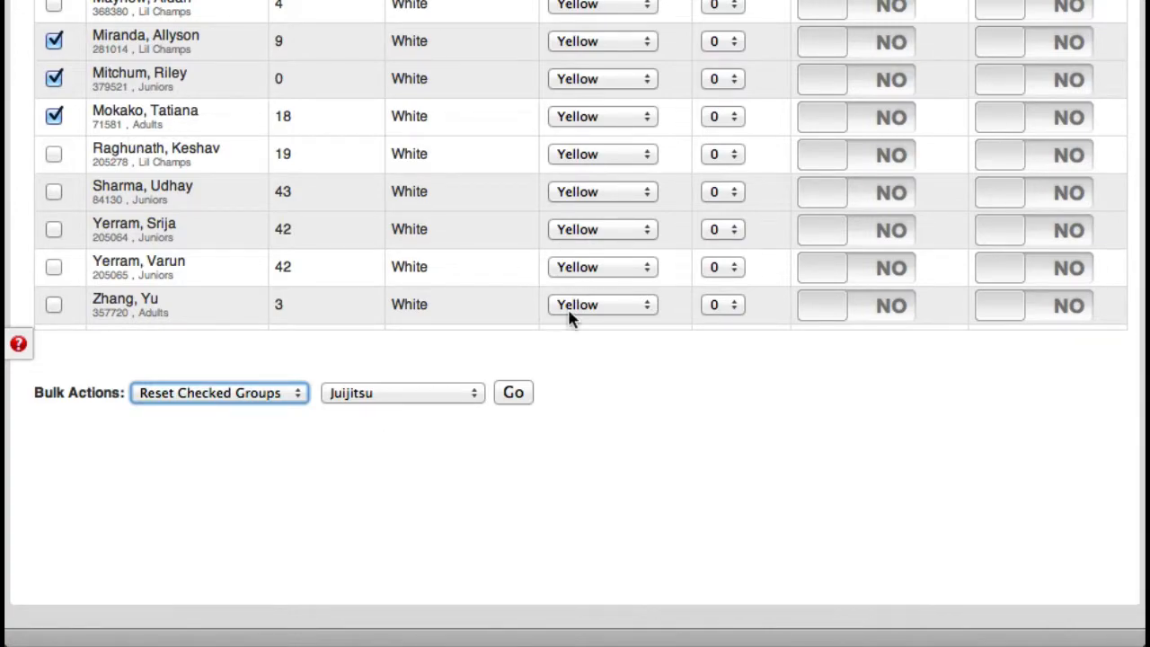
# Remove all members from the Juijitsu group in the Rank Promotion Groups settings.
pyautogui.scroll(20, 629, 396)
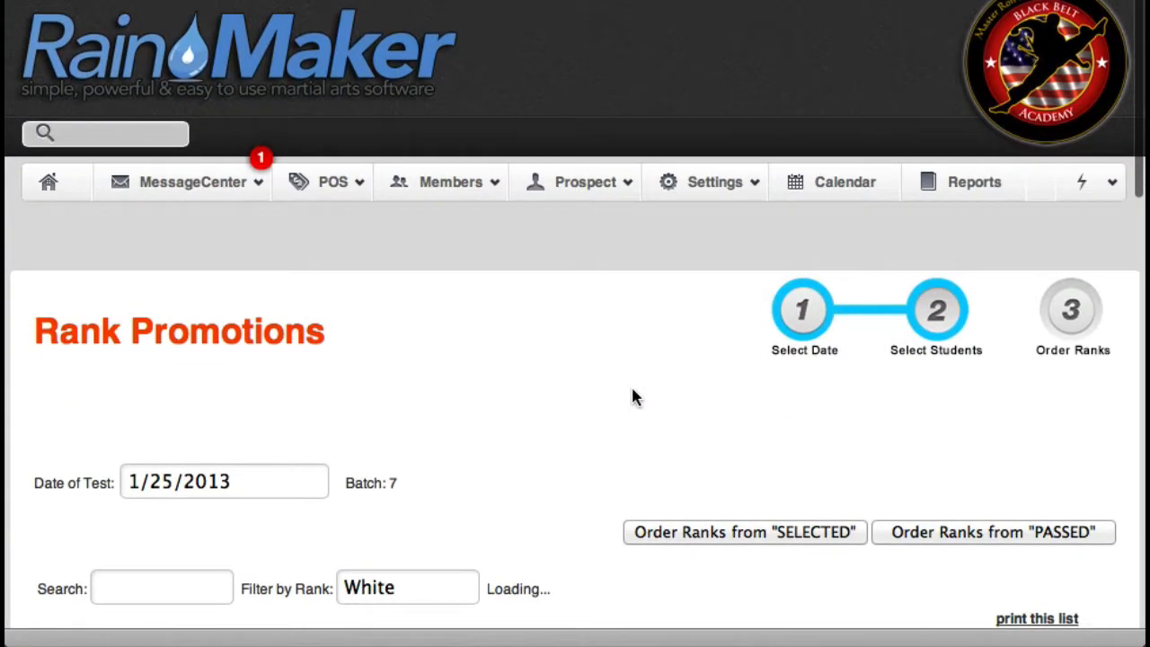
pyautogui.moveTo(723, 198)
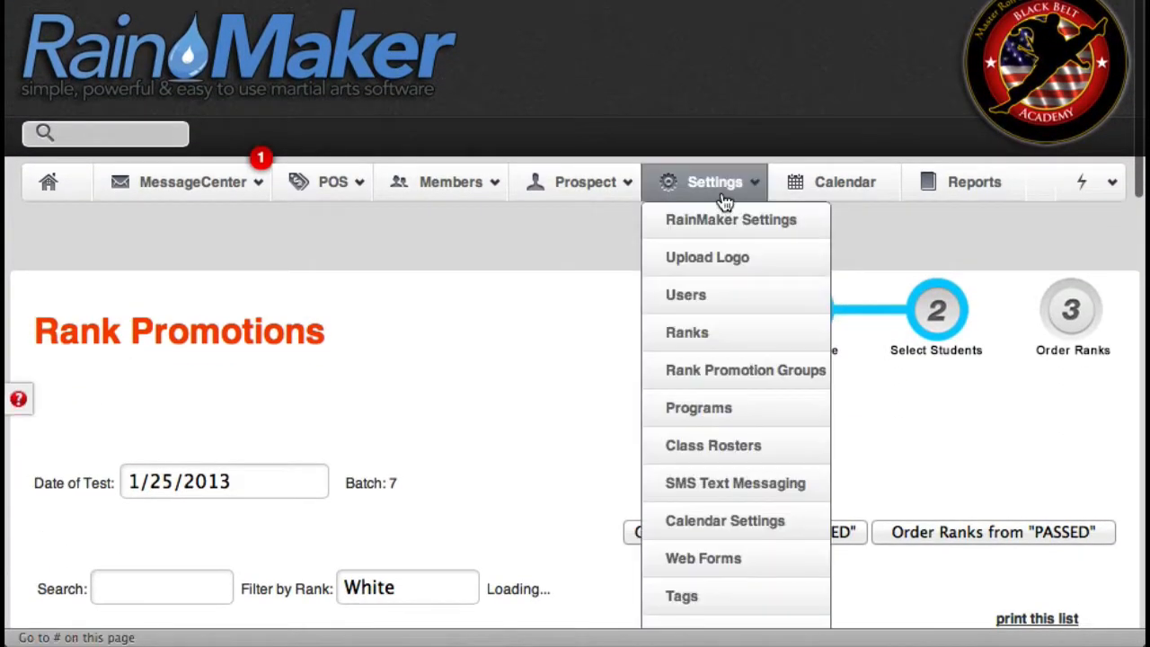
pyautogui.click(722, 372)
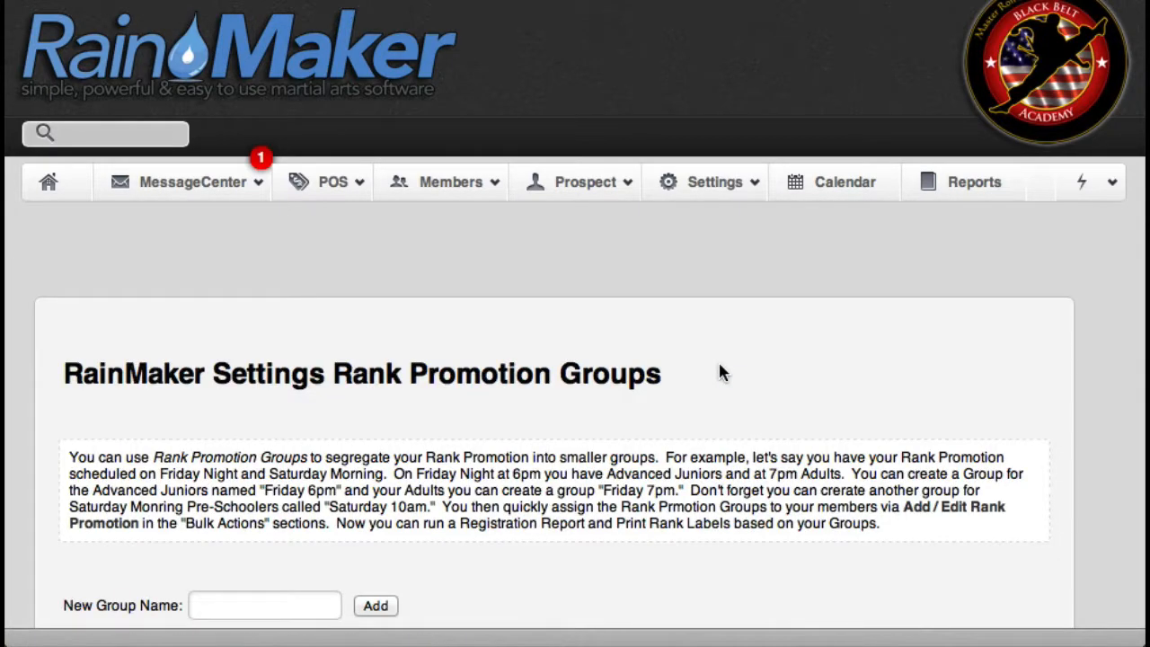
pyautogui.scroll(-10, 718, 372)
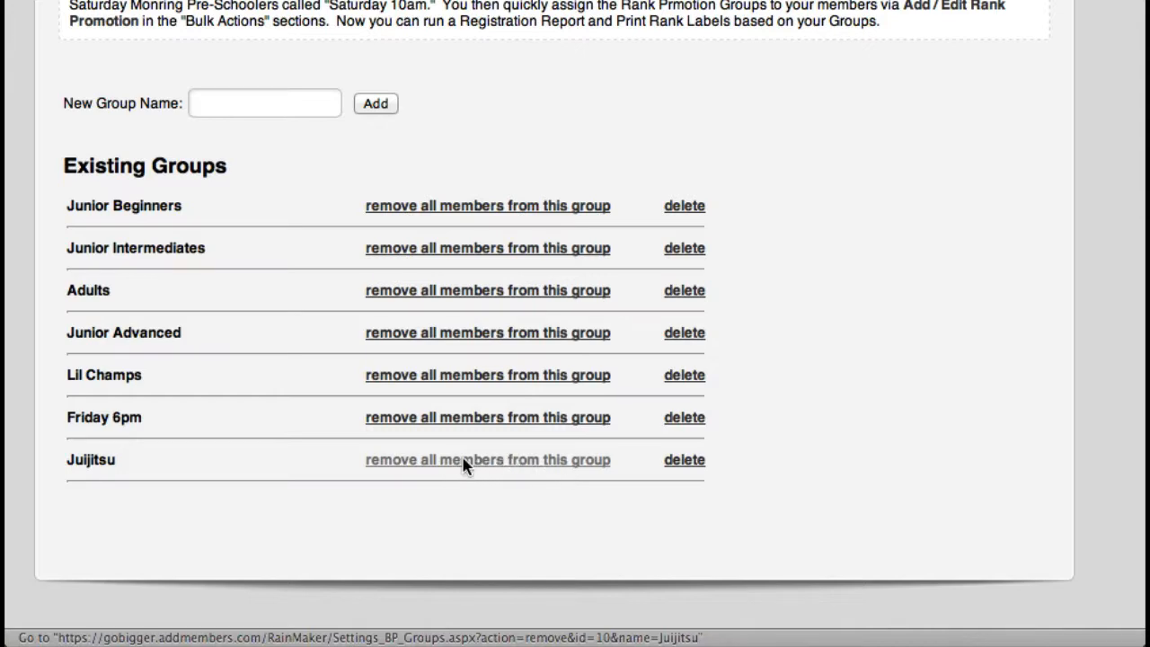
pyautogui.click(466, 463)
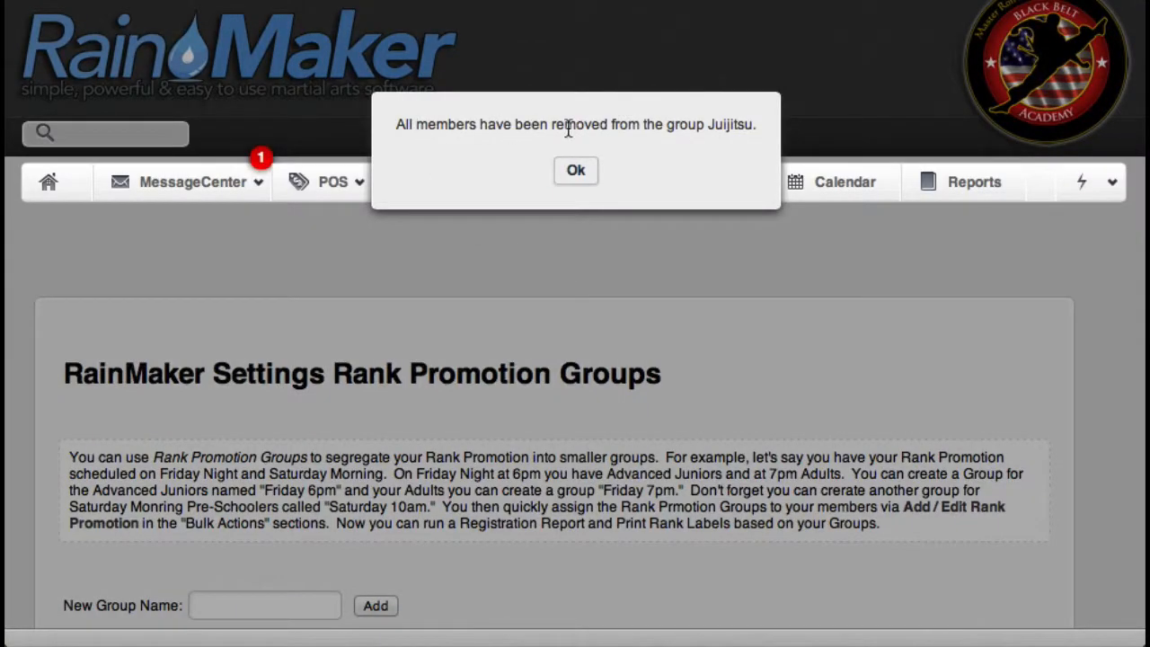
pyautogui.click(579, 171)
pyautogui.moveTo(643, 302)
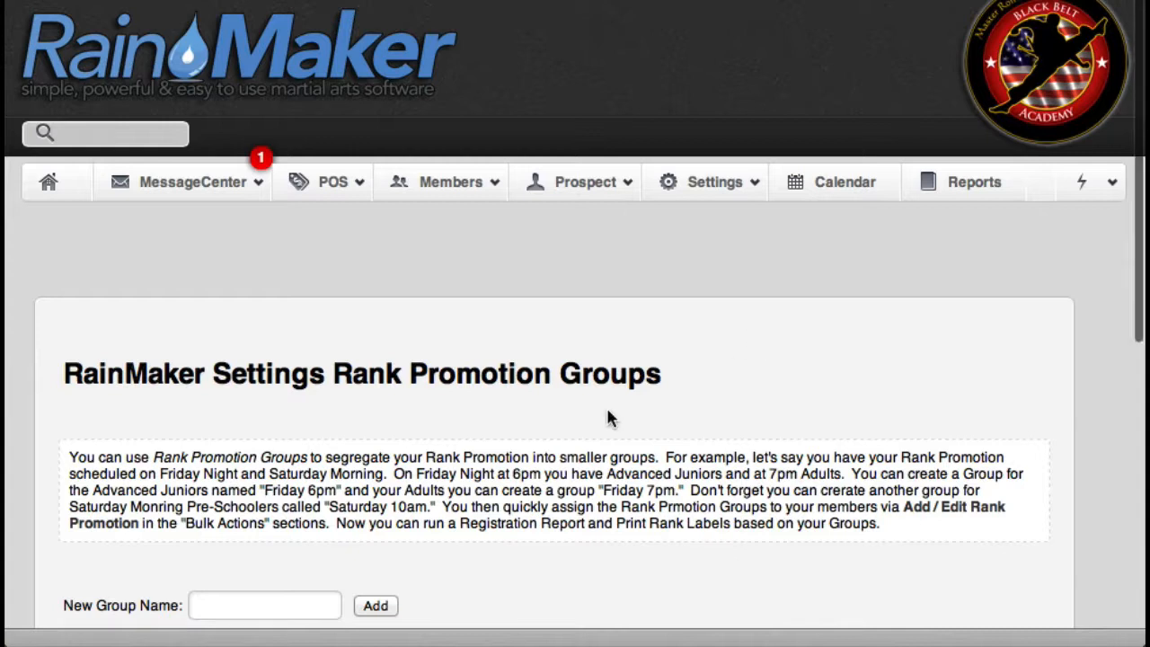
# Run the rank promotion Registered Report for the 1/25/2013 promotion, filtered to the Lil Champs group.
pyautogui.moveTo(452, 198)
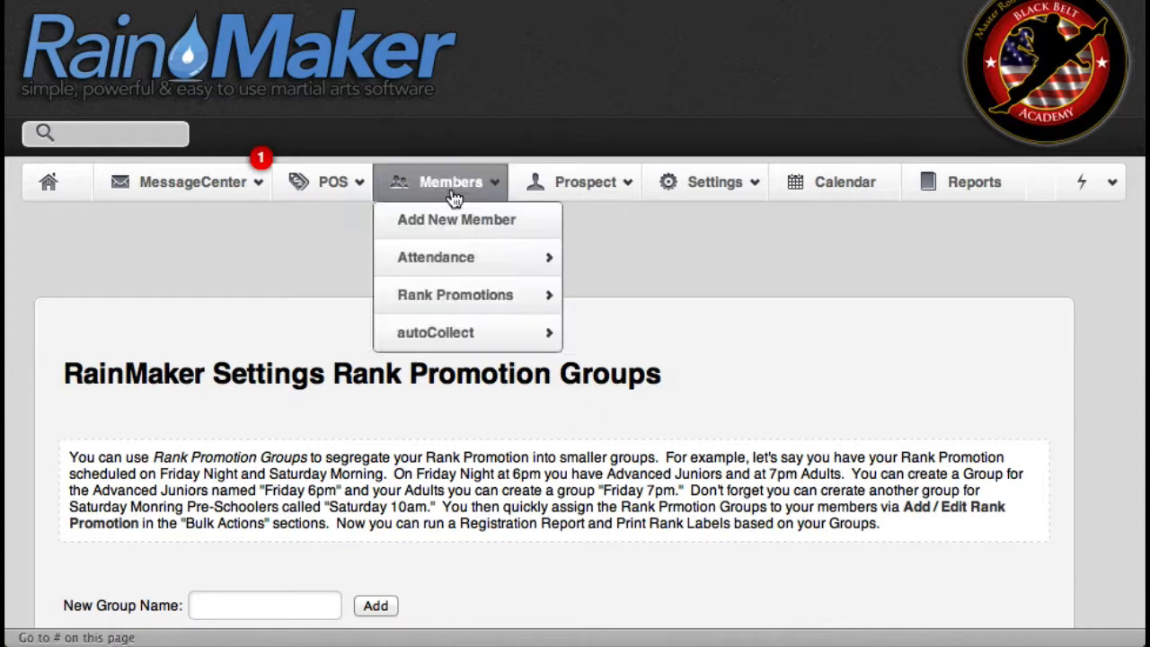
pyautogui.moveTo(457, 299)
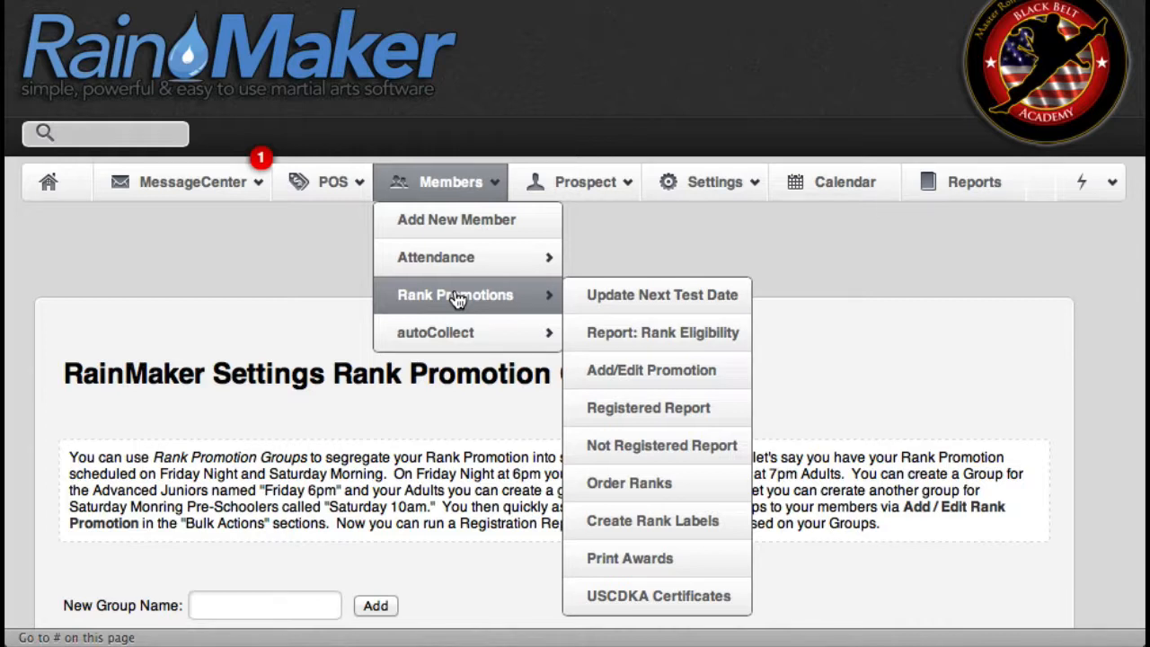
pyautogui.click(662, 420)
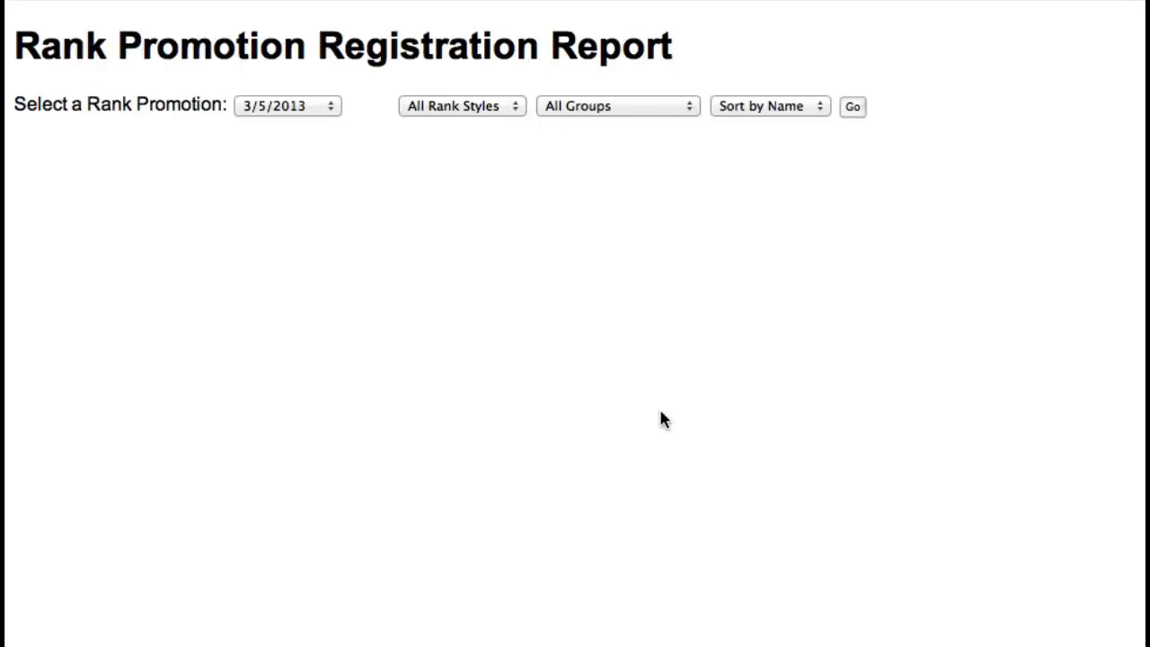
pyautogui.click(284, 117)
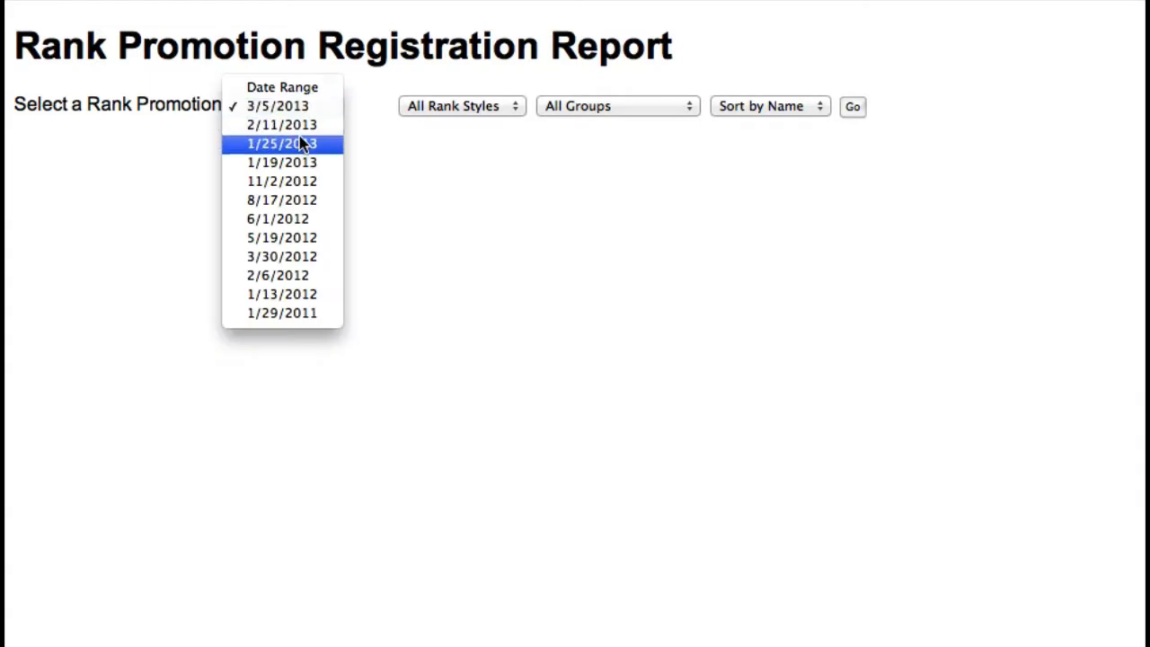
pyautogui.click(299, 146)
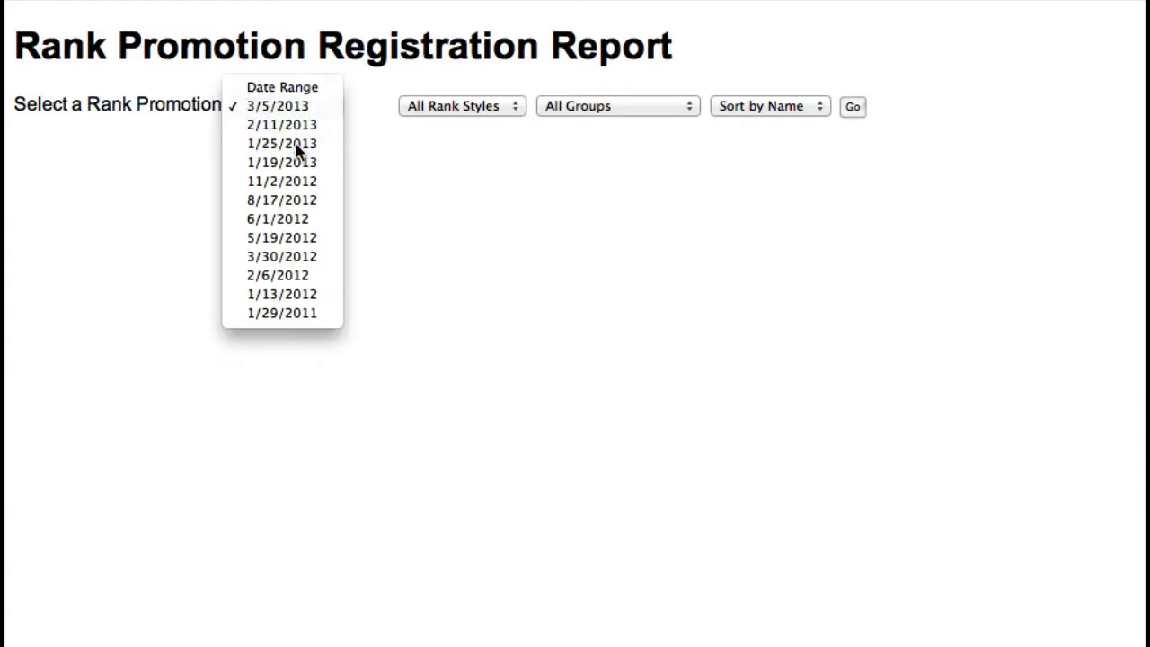
pyautogui.click(670, 107)
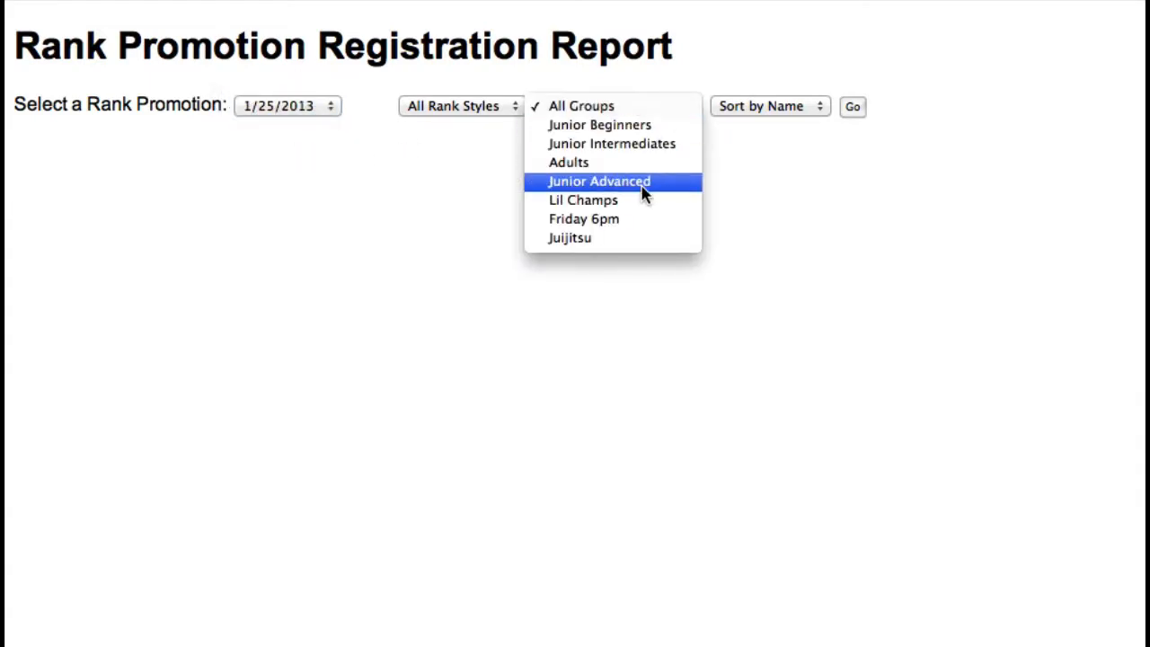
pyautogui.click(601, 205)
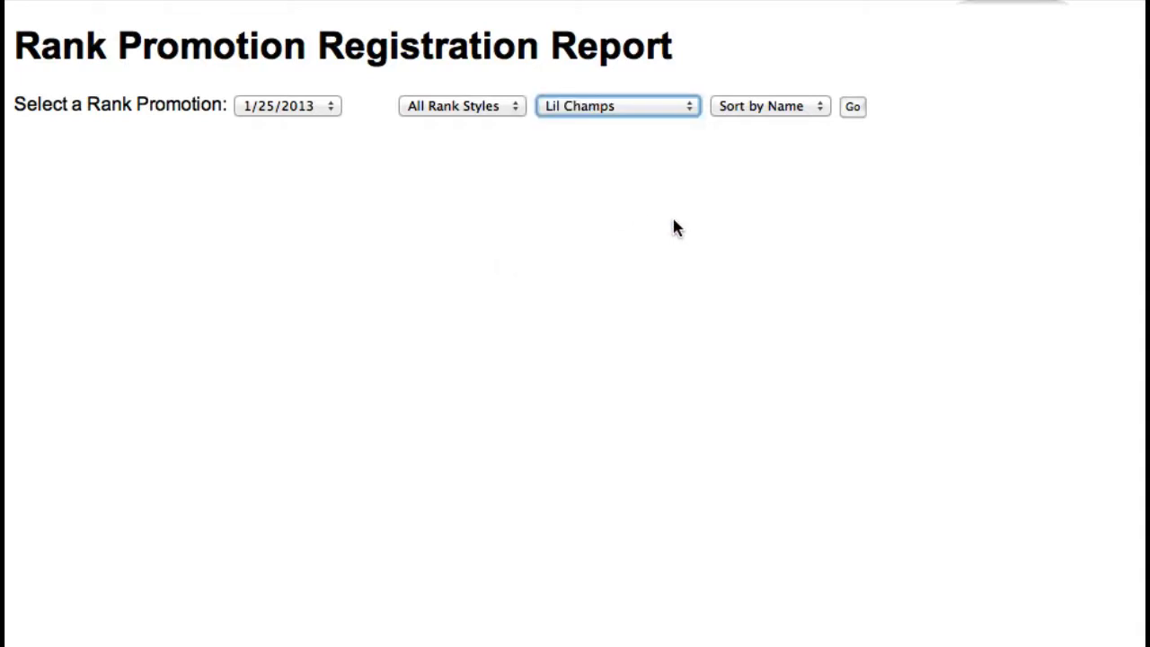
pyautogui.click(853, 109)
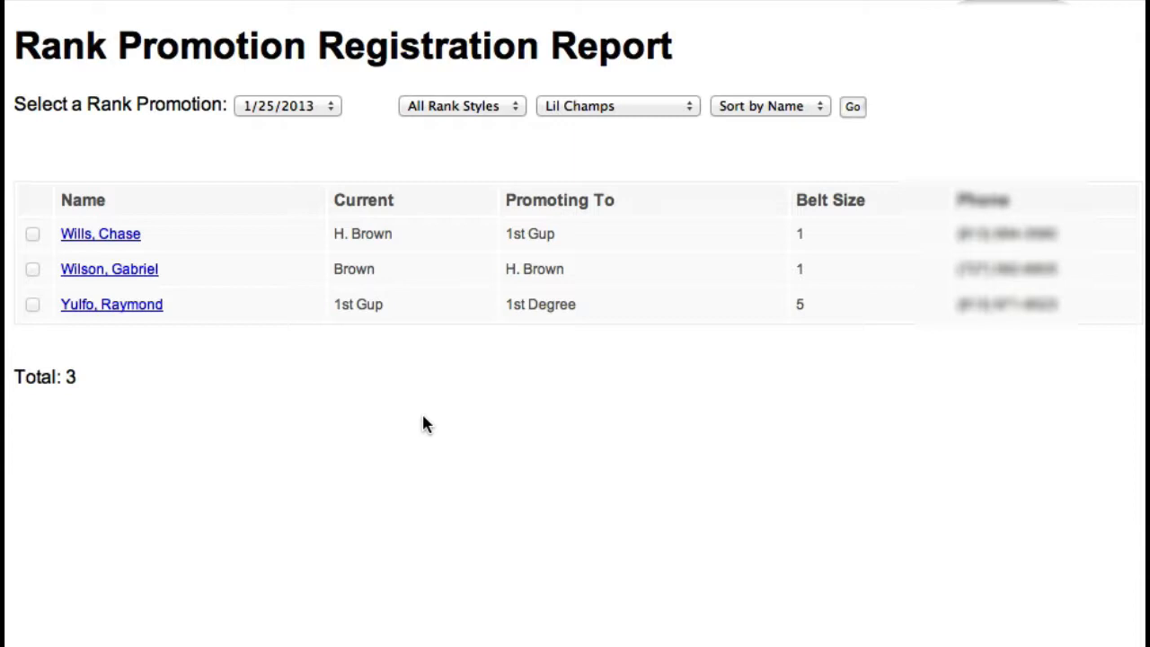
# Rerun the registration report with the group filter set to Adults.
pyautogui.click(616, 105)
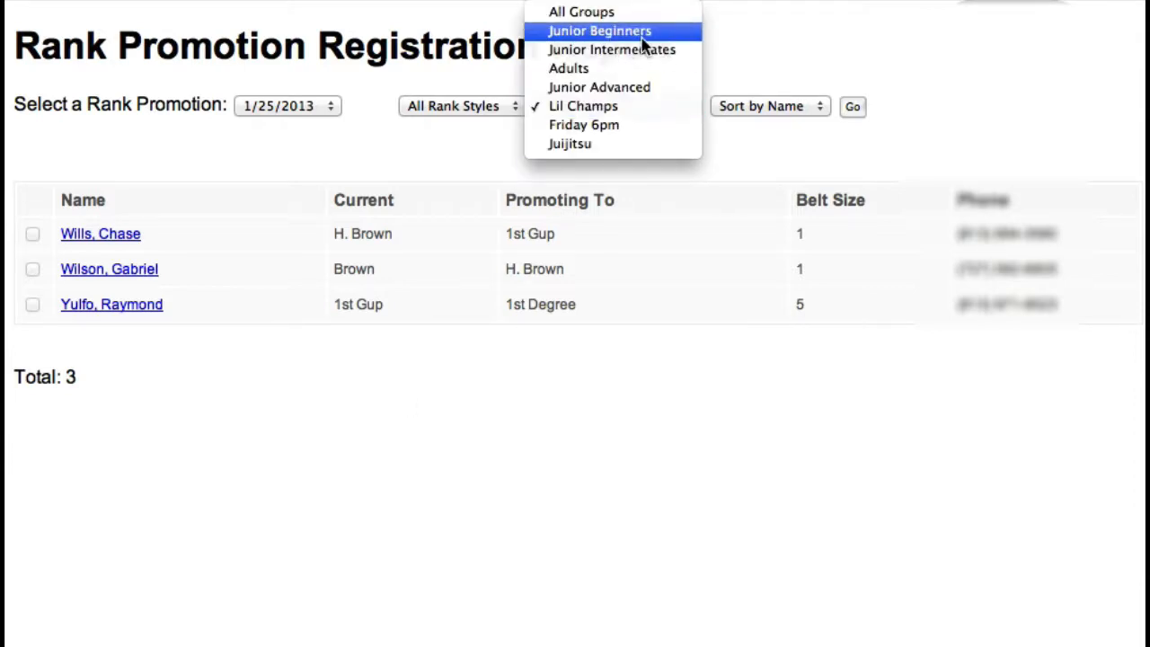
pyautogui.click(642, 69)
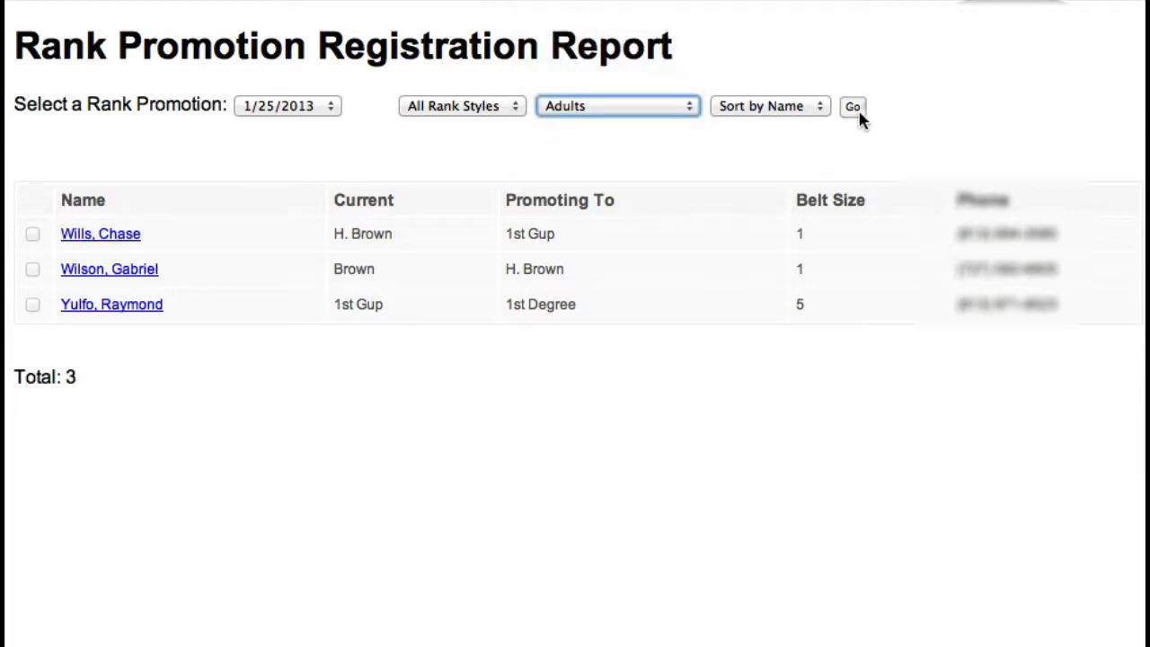
pyautogui.click(856, 108)
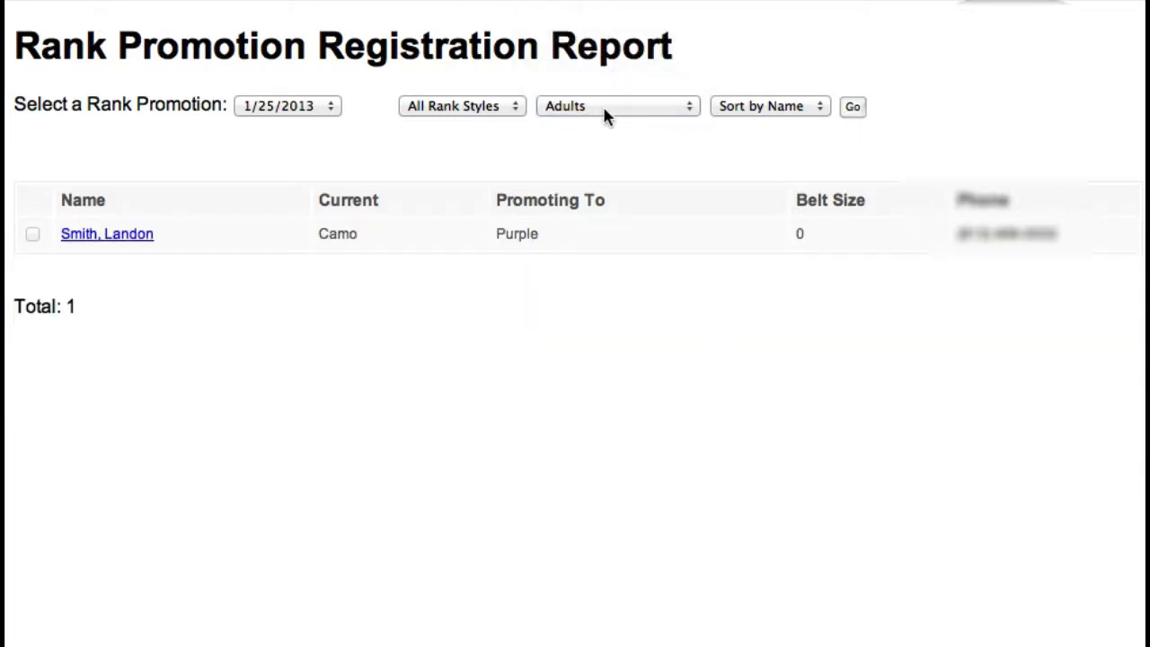
# Rerun the registration report for All Groups and look through the full list of registered students.
pyautogui.click(662, 107)
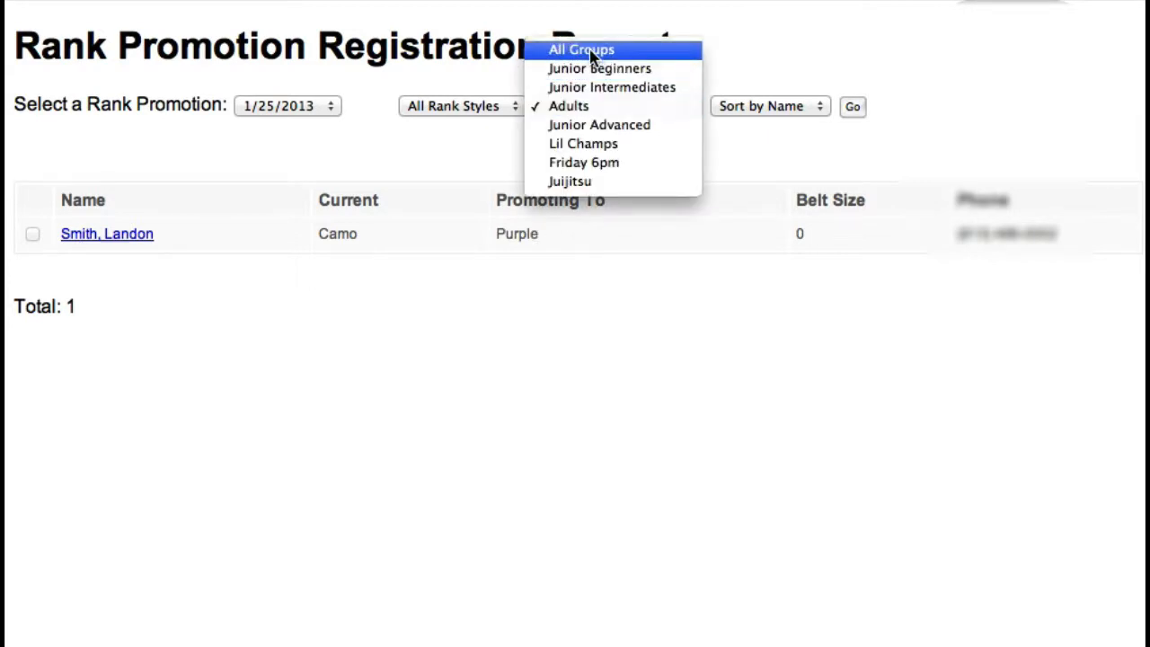
pyautogui.click(558, 47)
pyautogui.click(852, 107)
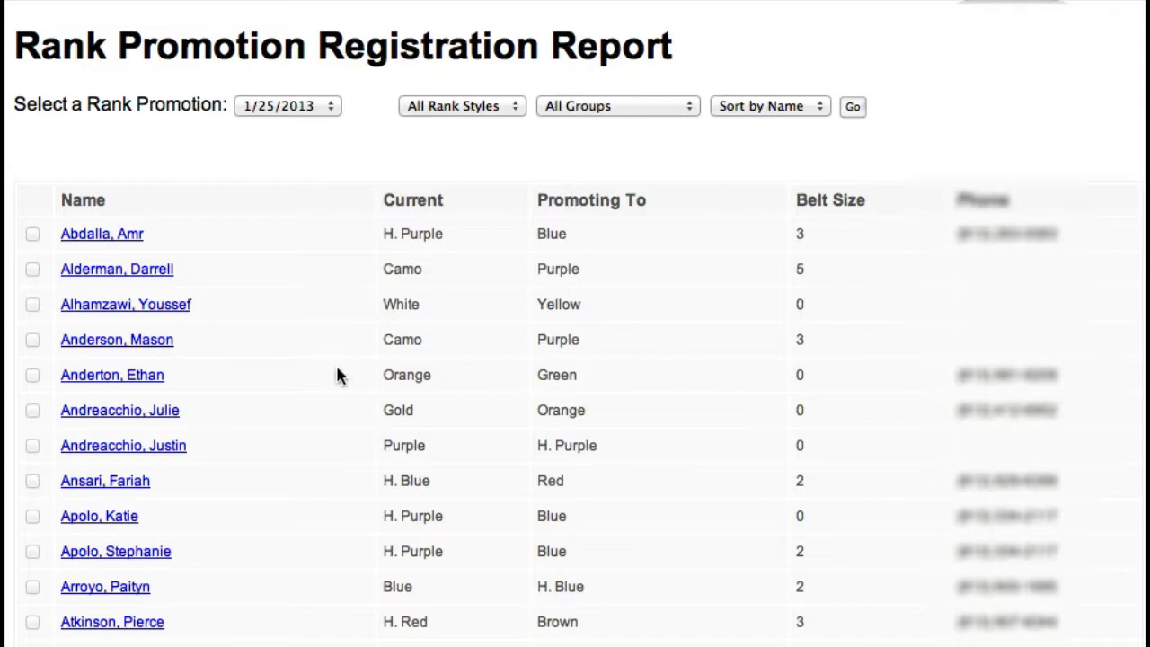
pyautogui.scroll(-10, 338, 372)
pyautogui.scroll(-20, 136, 352)
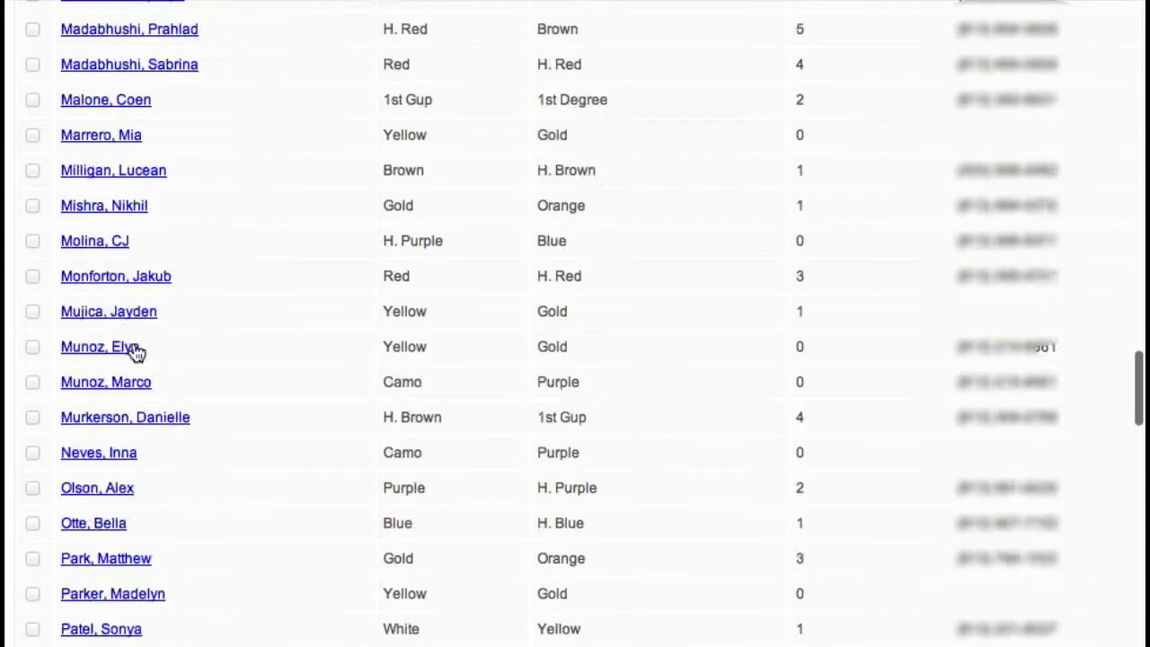
pyautogui.scroll(20, 226, 572)
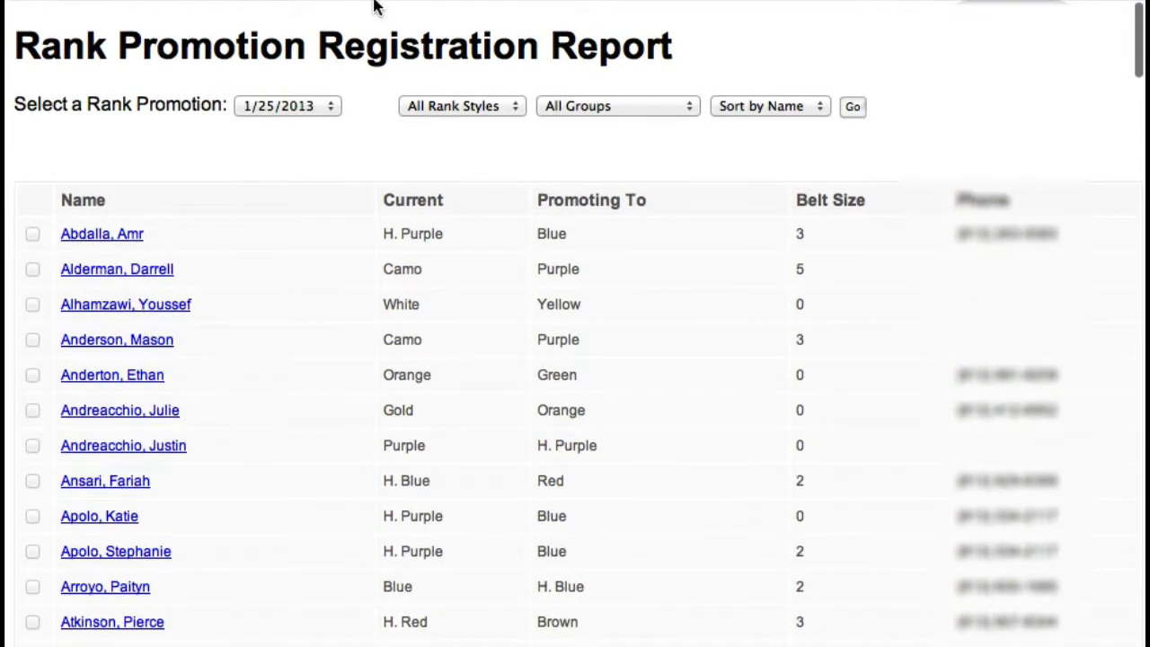
# Create rank labels for the Lil Champs group in the 1/25/2013 promotion and open the printable label sheet.
pyautogui.click(552, 1)
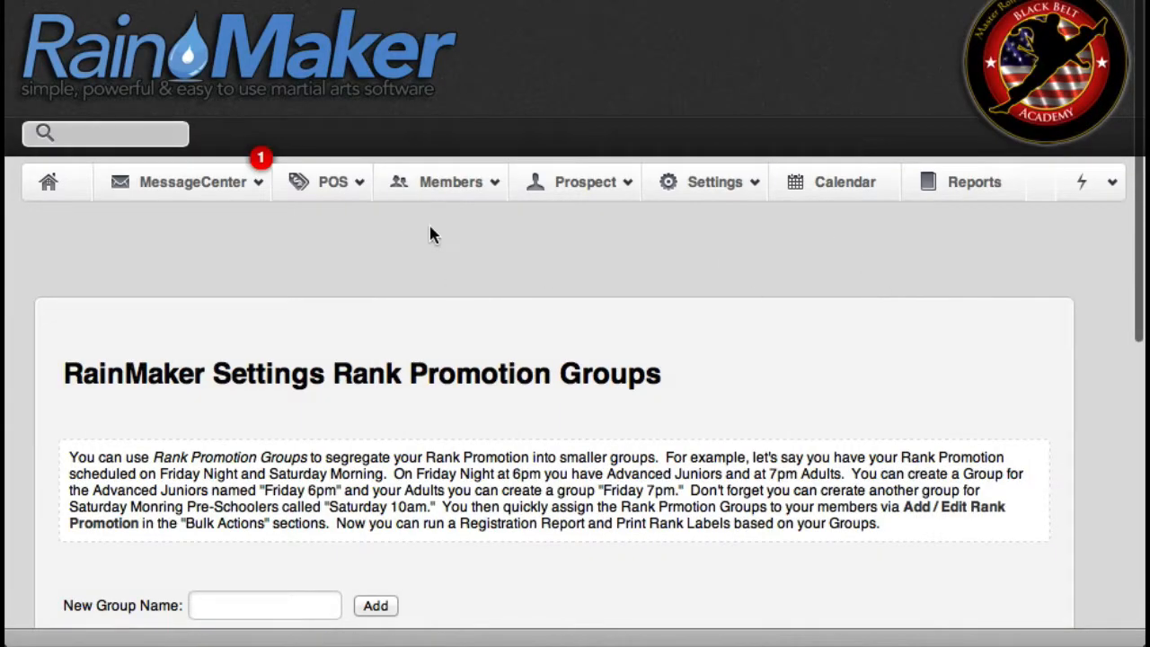
pyautogui.click(455, 187)
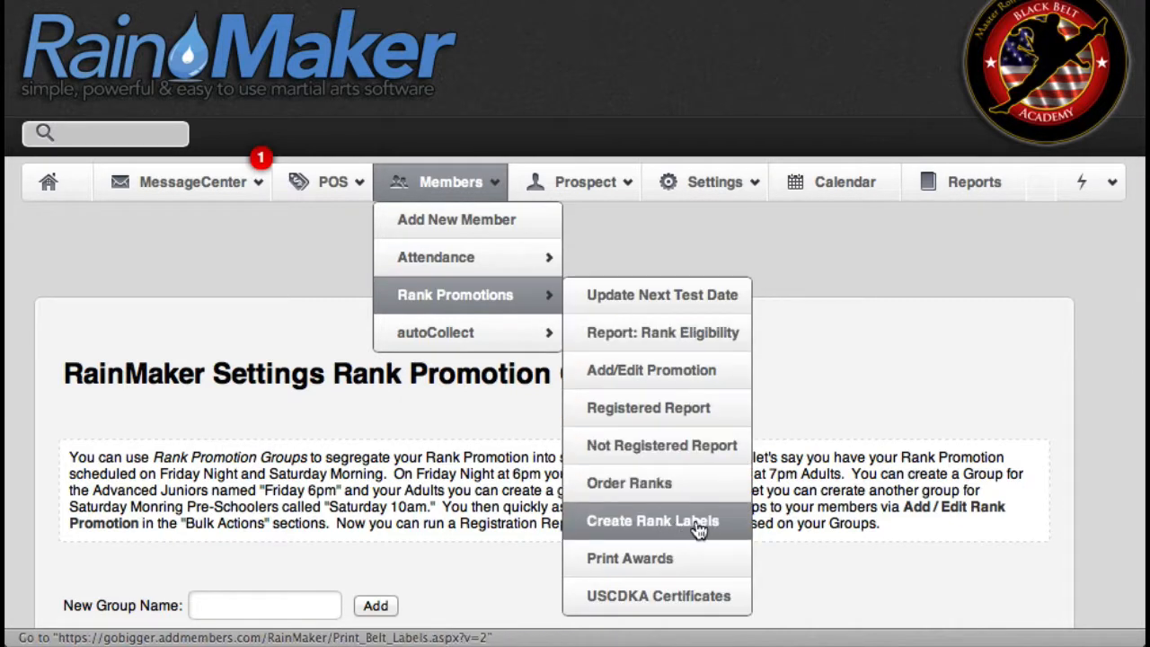
pyautogui.click(732, 524)
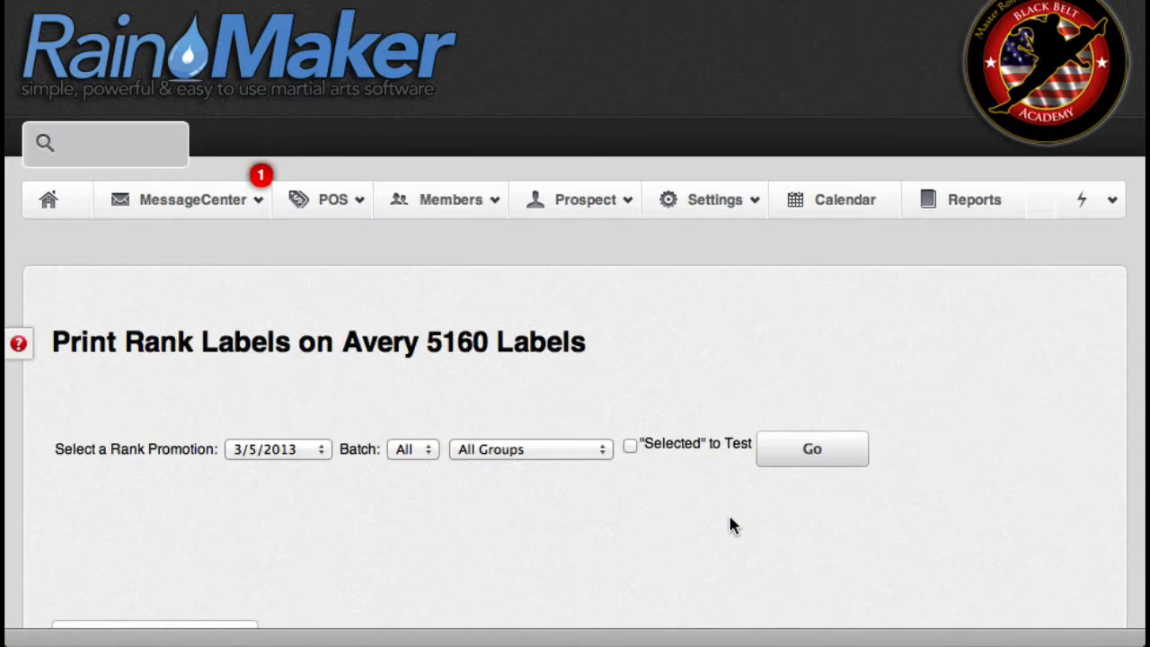
pyautogui.scroll(-3, 689, 521)
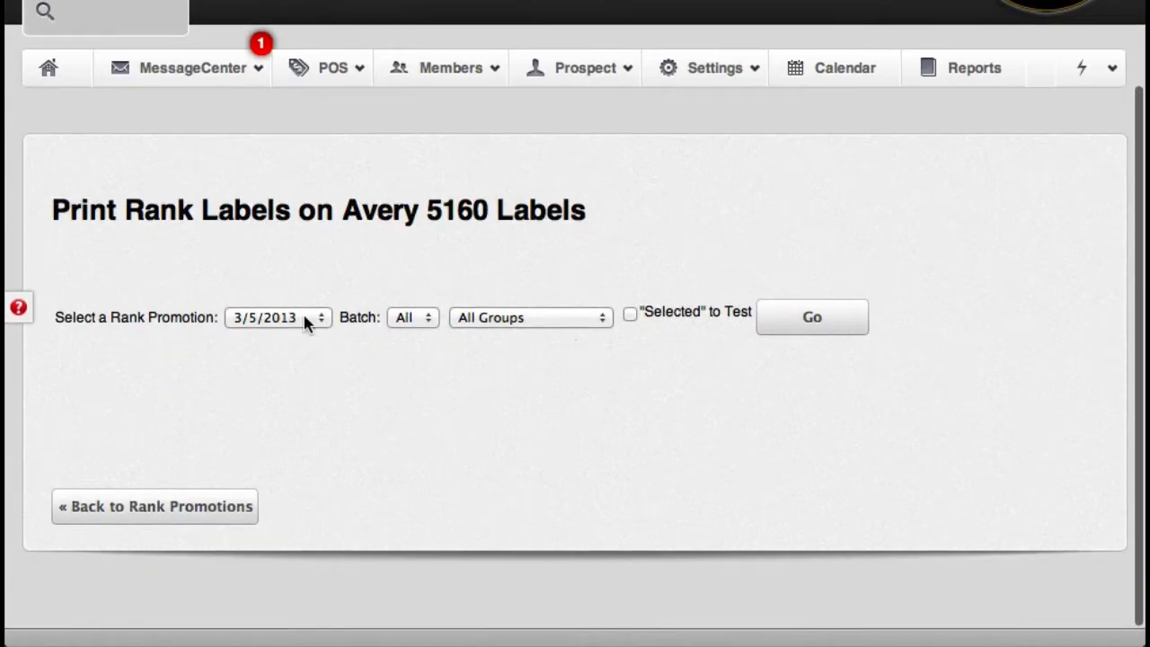
pyautogui.click(300, 319)
pyautogui.click(297, 354)
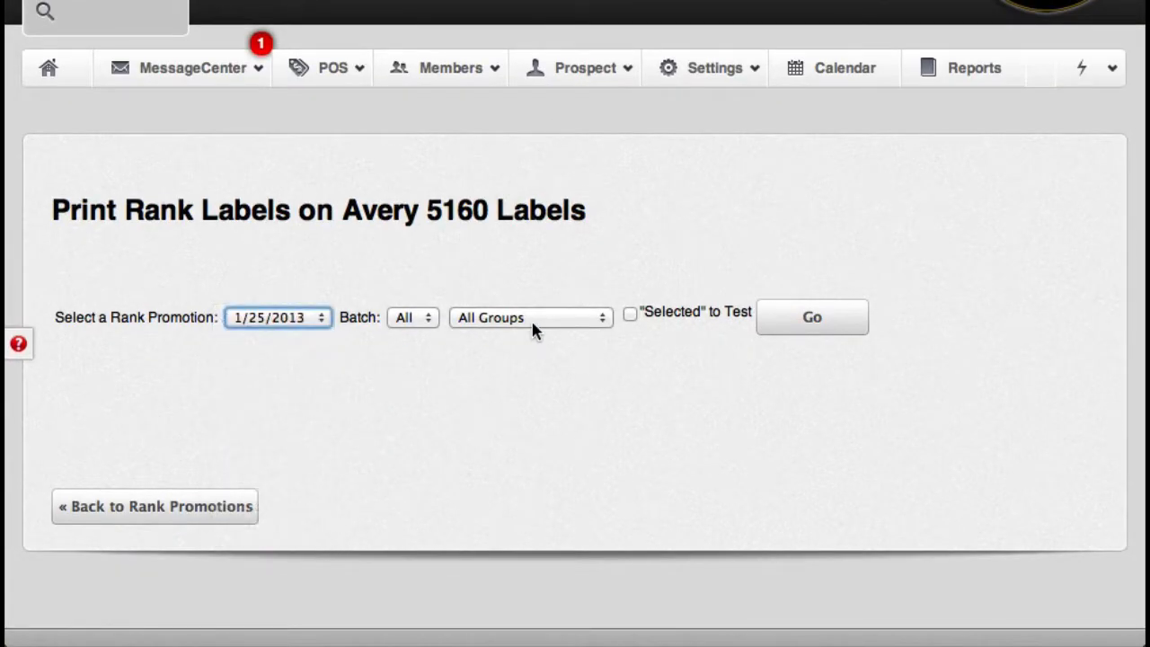
pyautogui.click(533, 324)
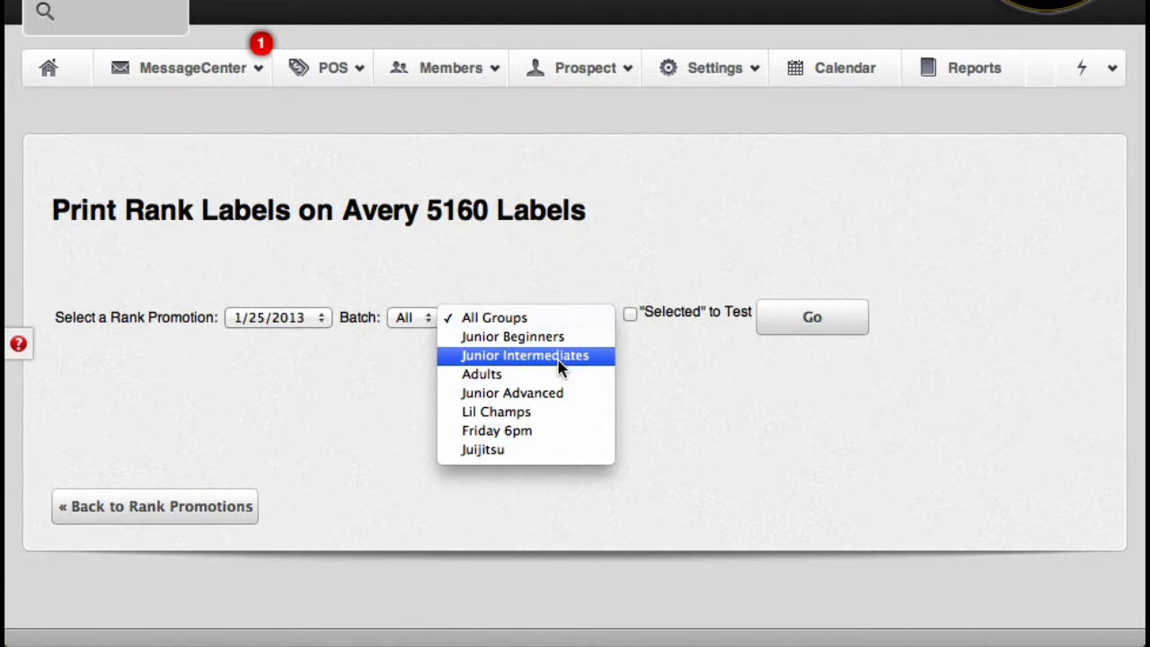
pyautogui.click(544, 412)
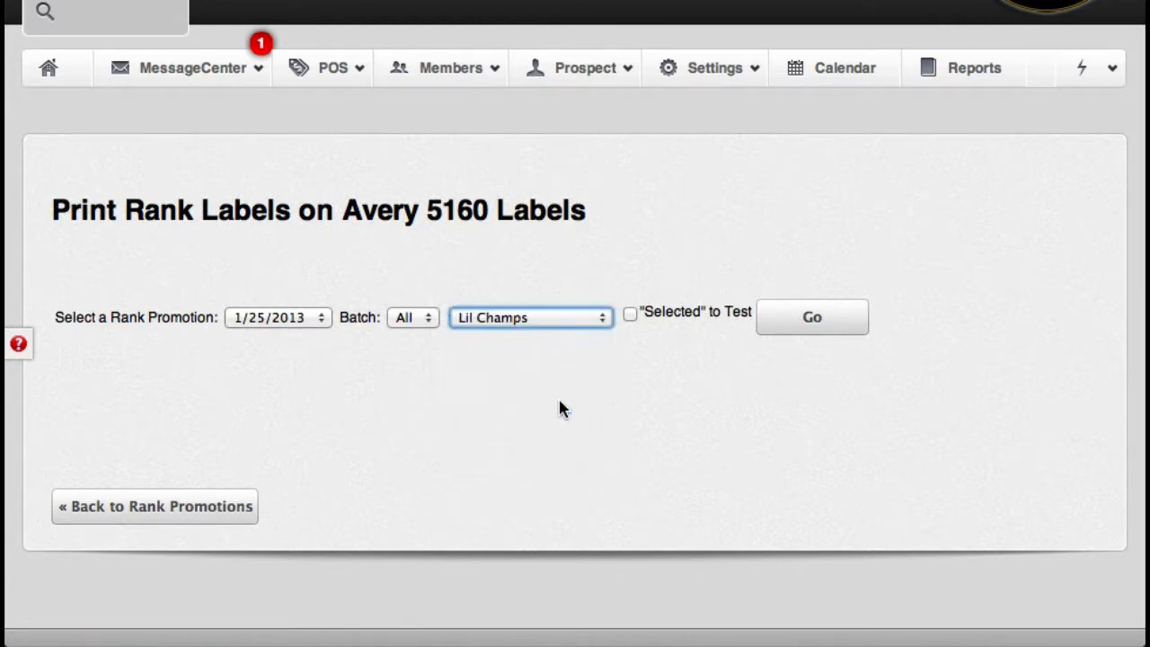
pyautogui.click(795, 334)
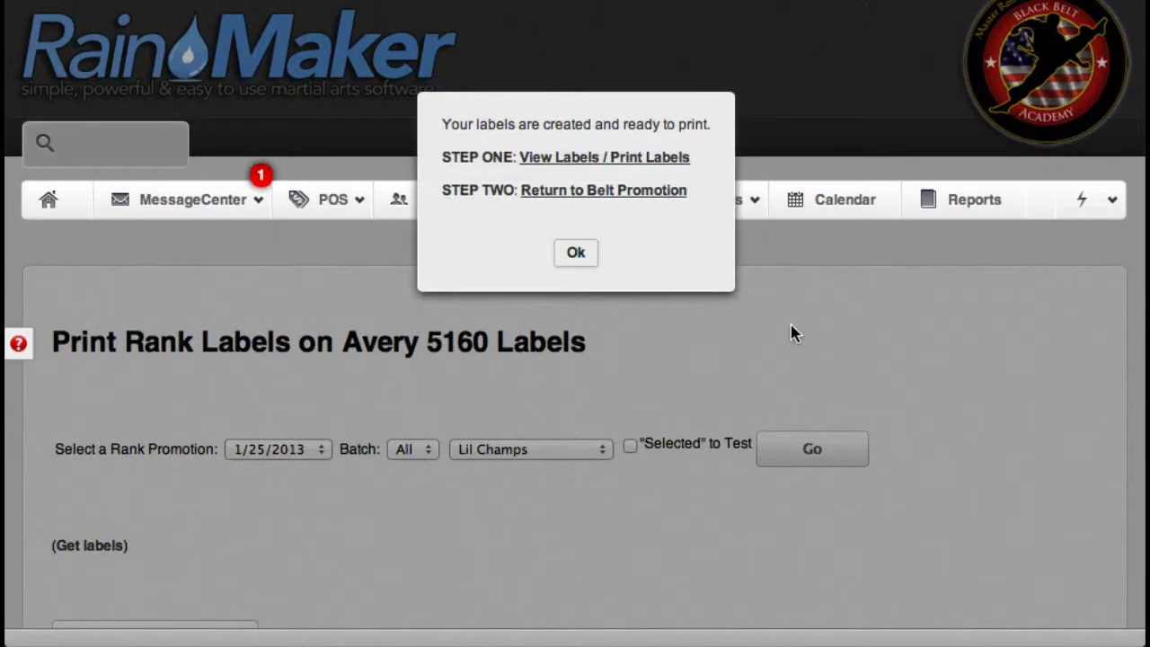
pyautogui.click(600, 162)
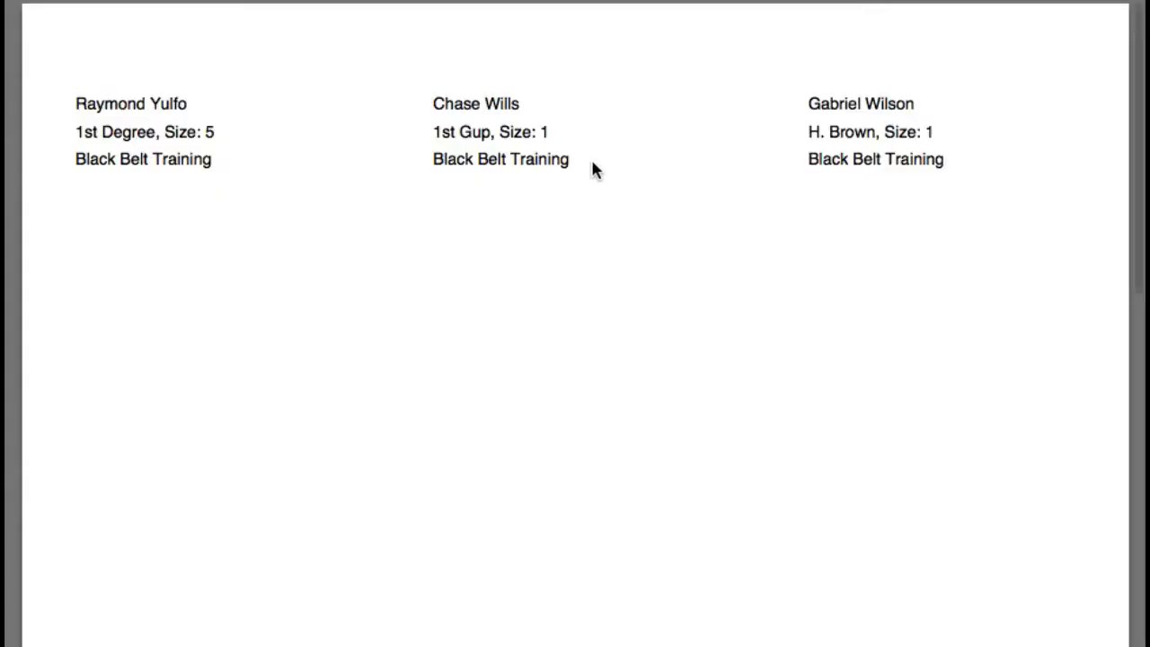